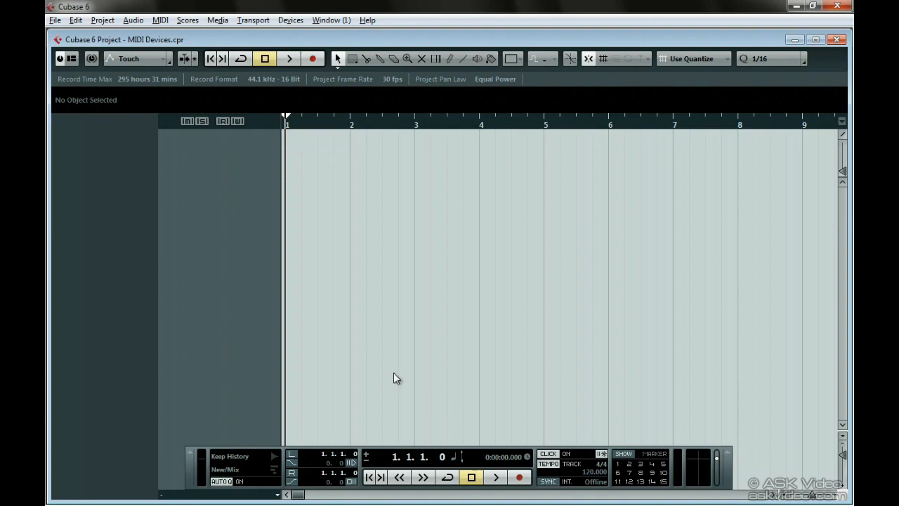
- Install the Yamaha SY77 (YAMAHA) script in the MIDI Device Manager and set its output to Fireface Midi Port 2
click(290, 20)
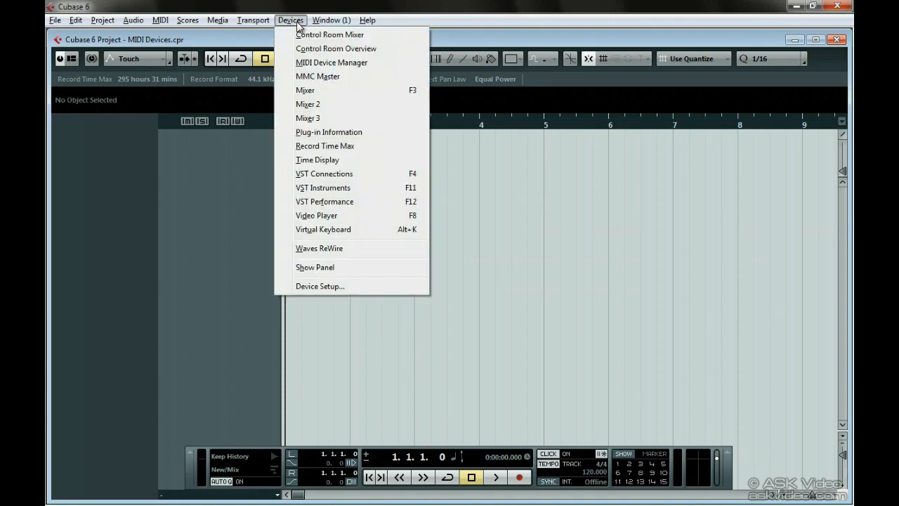
click(392, 68)
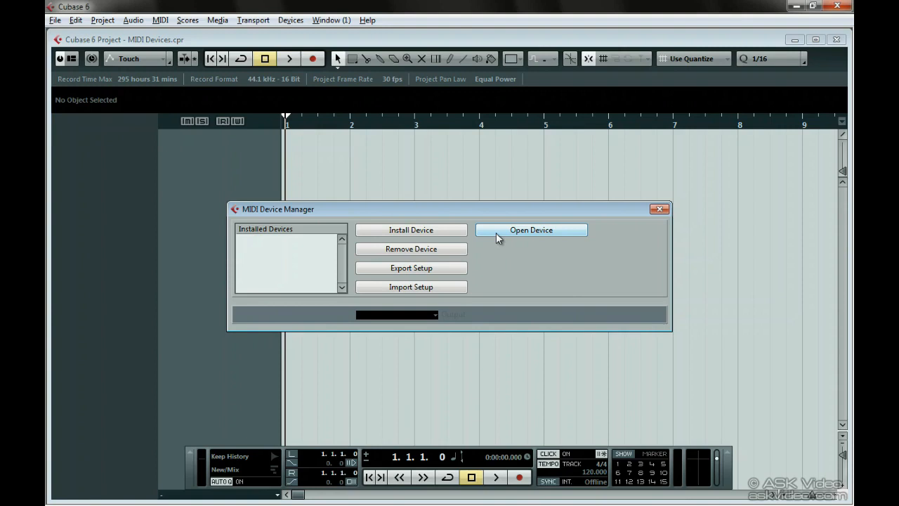
click(401, 235)
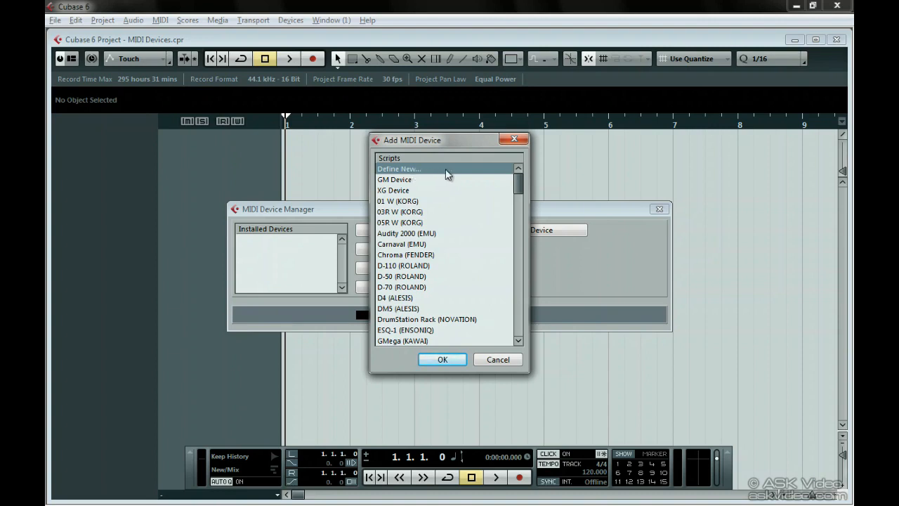
click(417, 179)
click(417, 191)
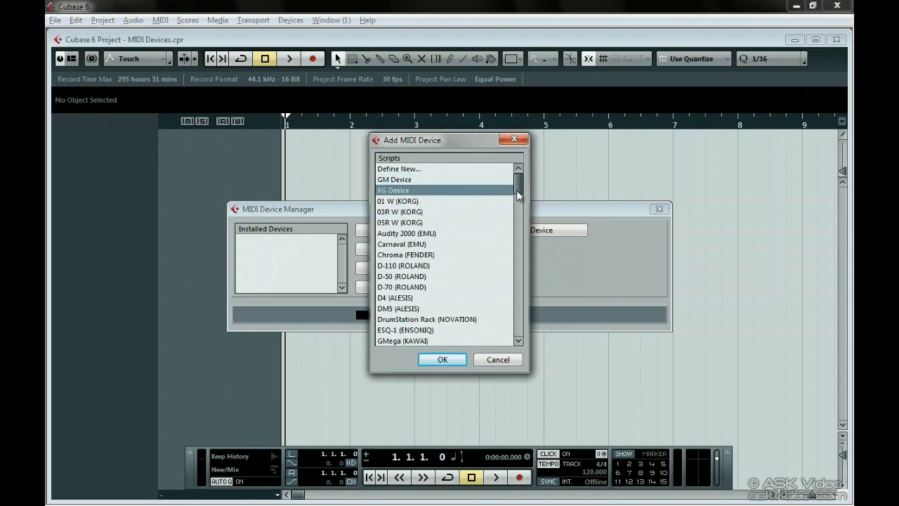
drag(518, 186, 507, 337)
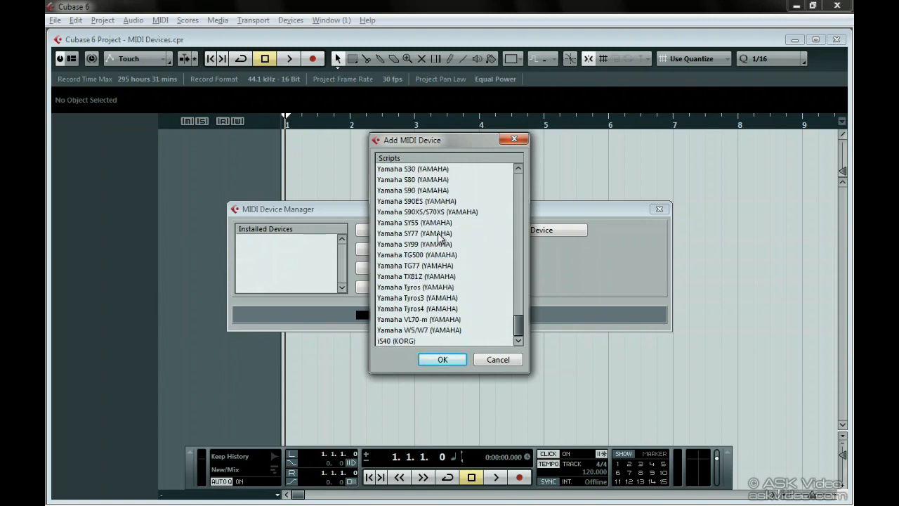
click(411, 236)
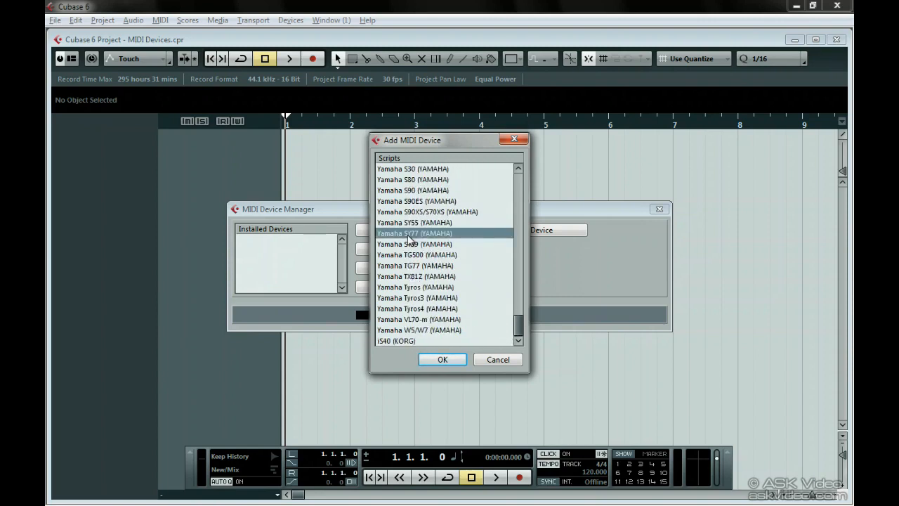
click(431, 356)
click(432, 356)
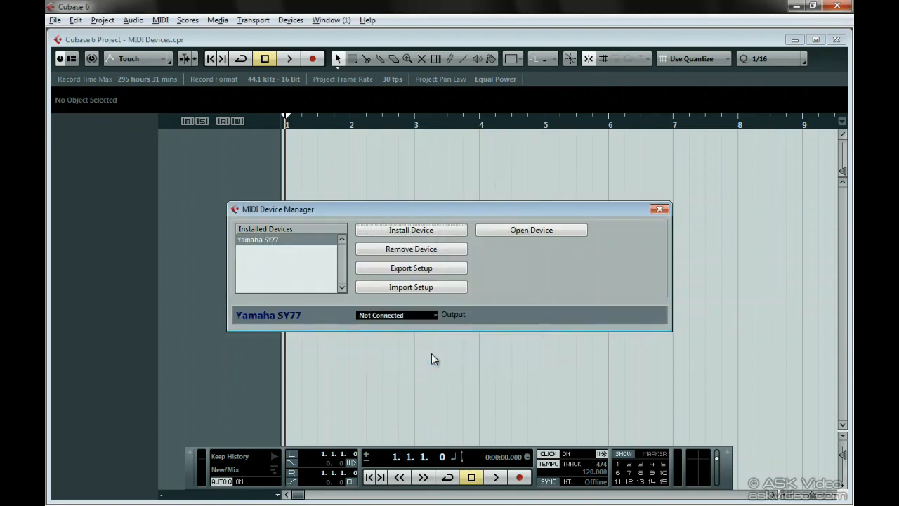
click(433, 316)
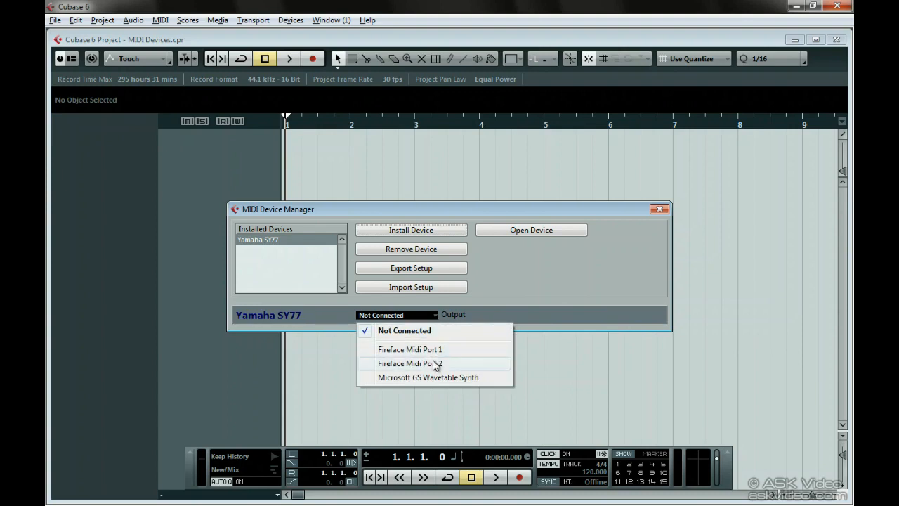
click(470, 365)
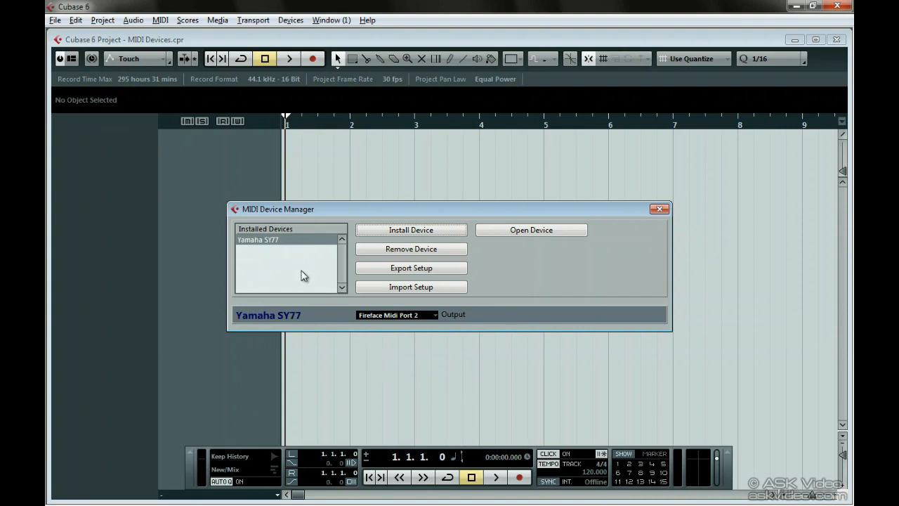
- Open the Yamaha SY77 device and examine its patch banks, including the patches in SY77 Voices, Preset 1A
click(491, 231)
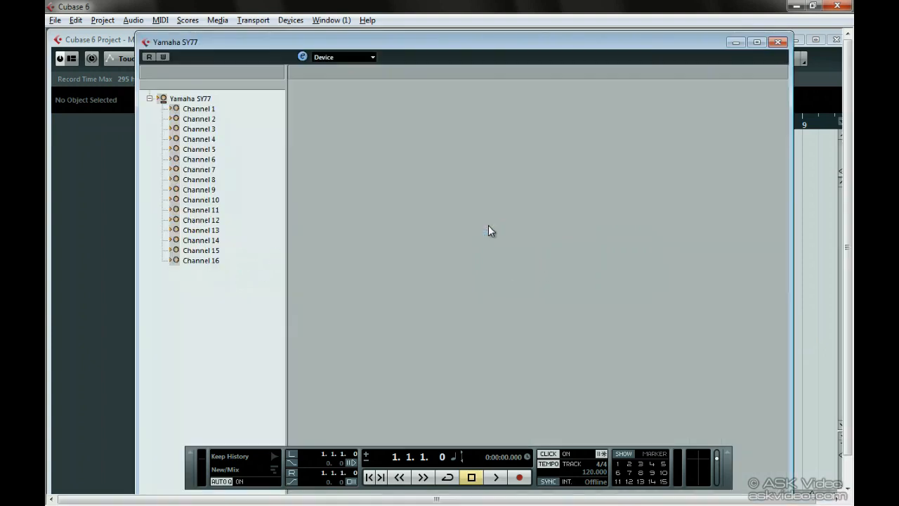
click(366, 60)
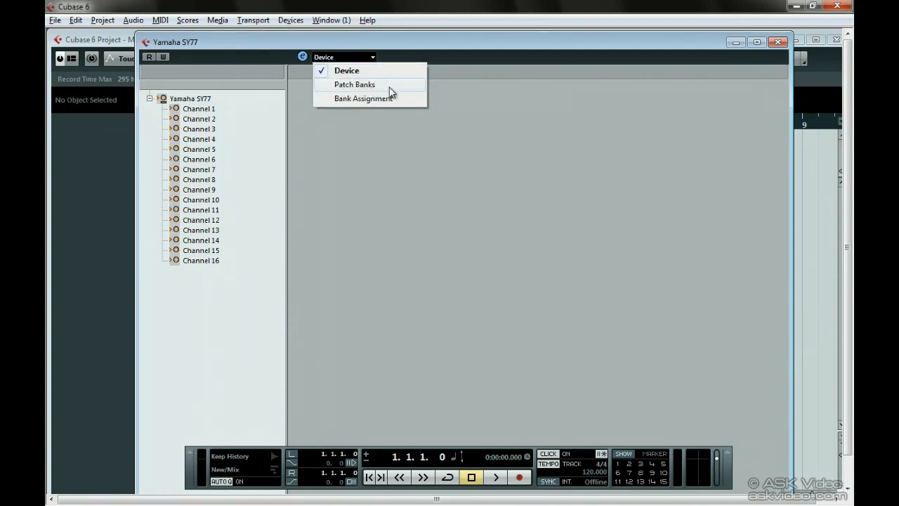
click(389, 86)
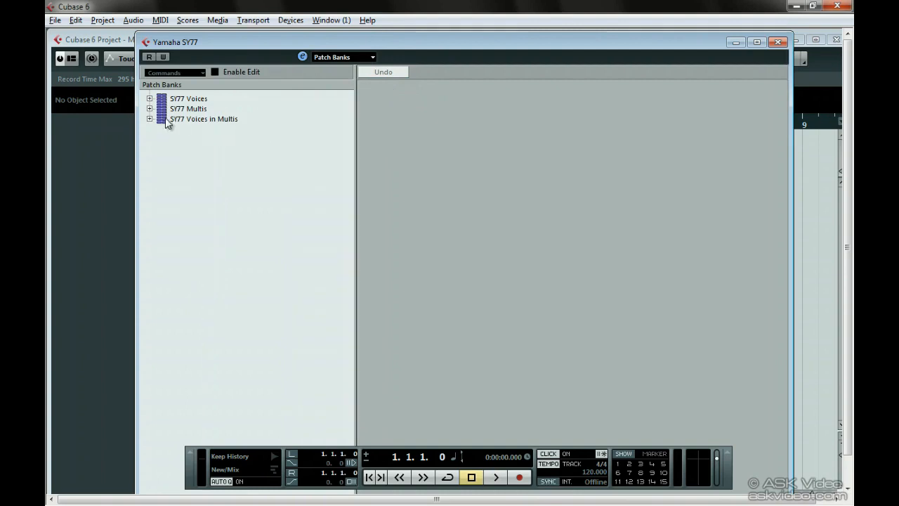
click(150, 98)
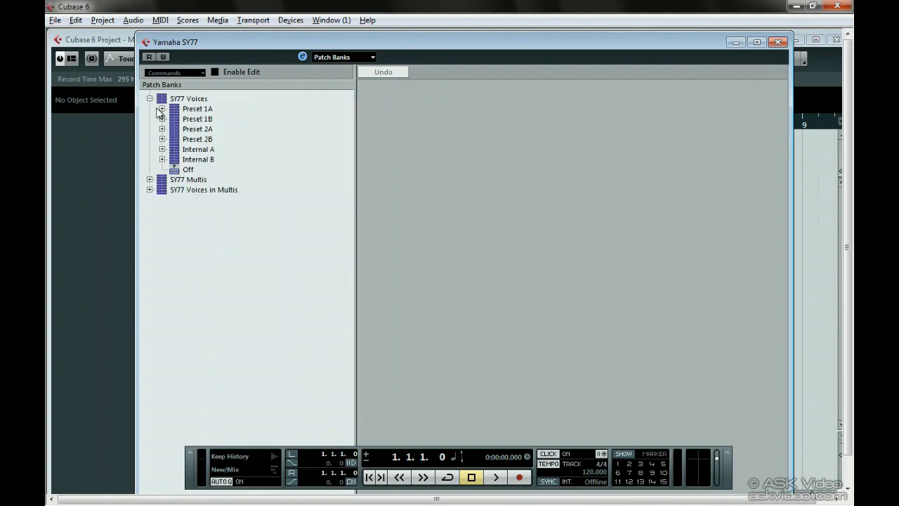
click(162, 109)
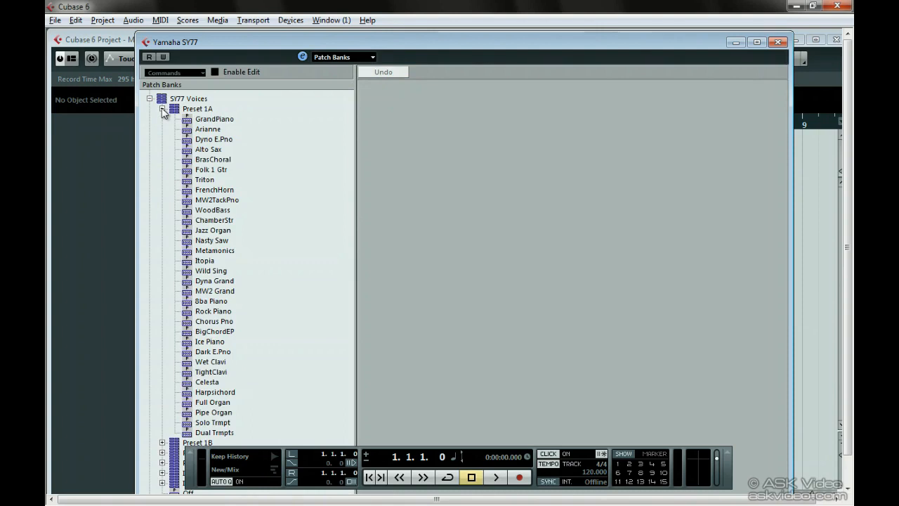
click(162, 109)
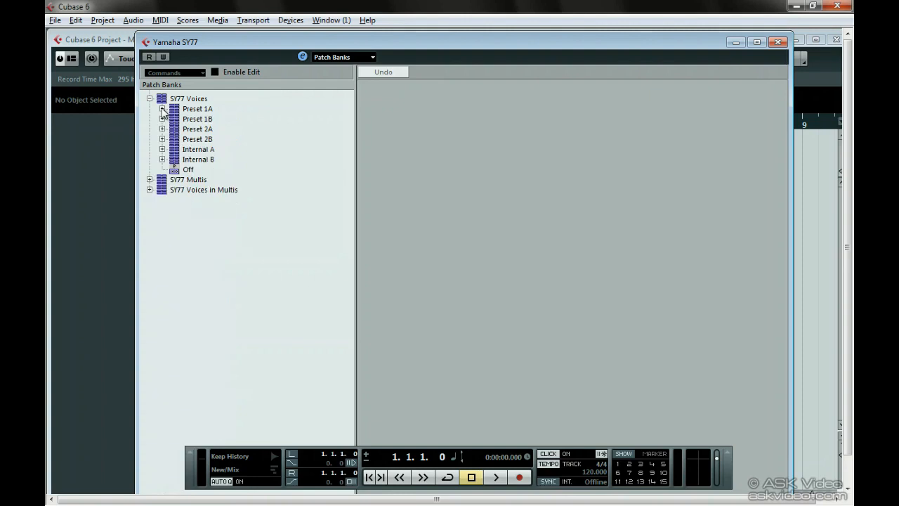
click(149, 99)
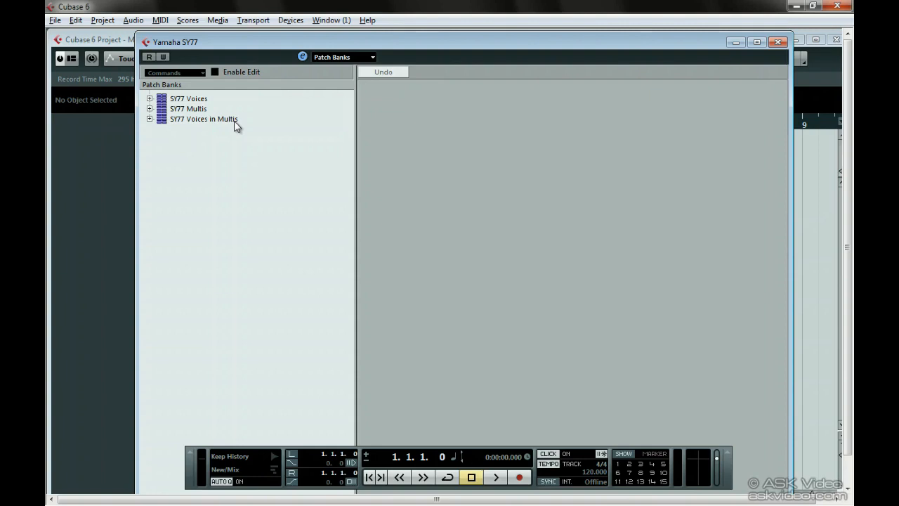
- Review the SY77's bank assignment per channel and the bank choices for Channel 1, then close the device windows
click(371, 56)
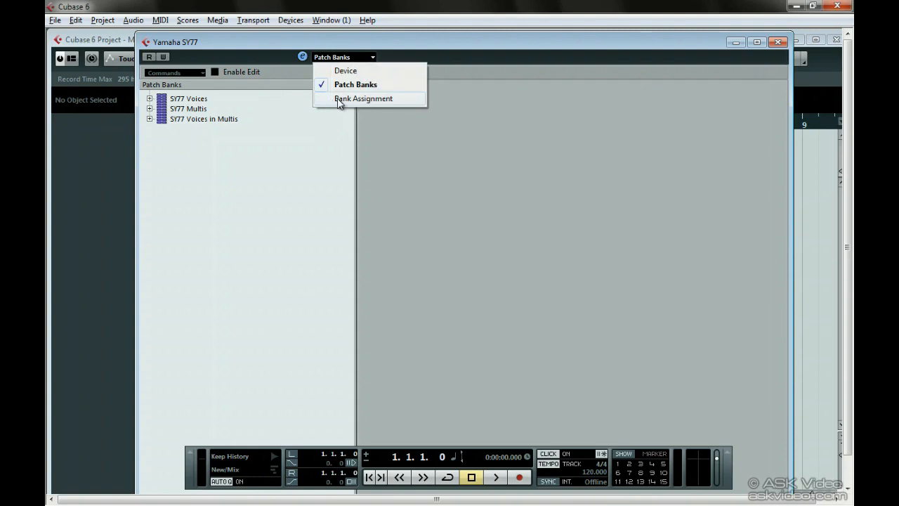
click(403, 101)
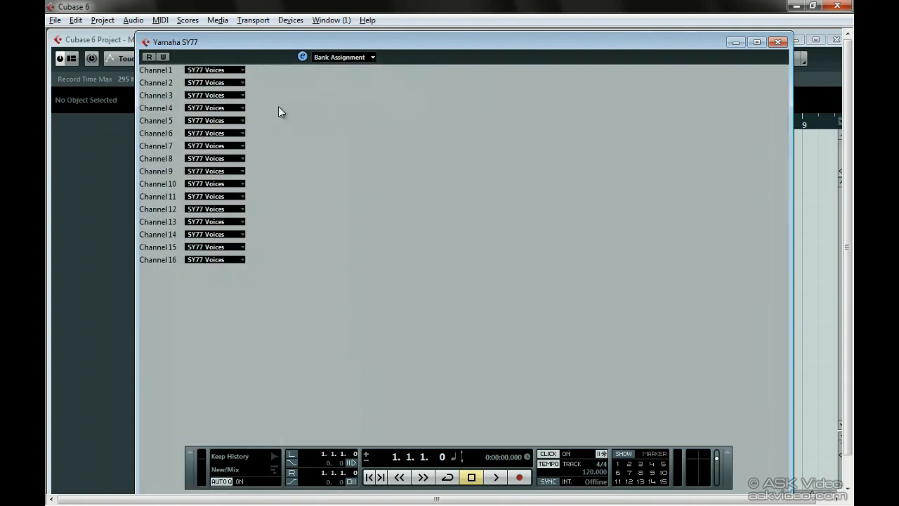
click(240, 70)
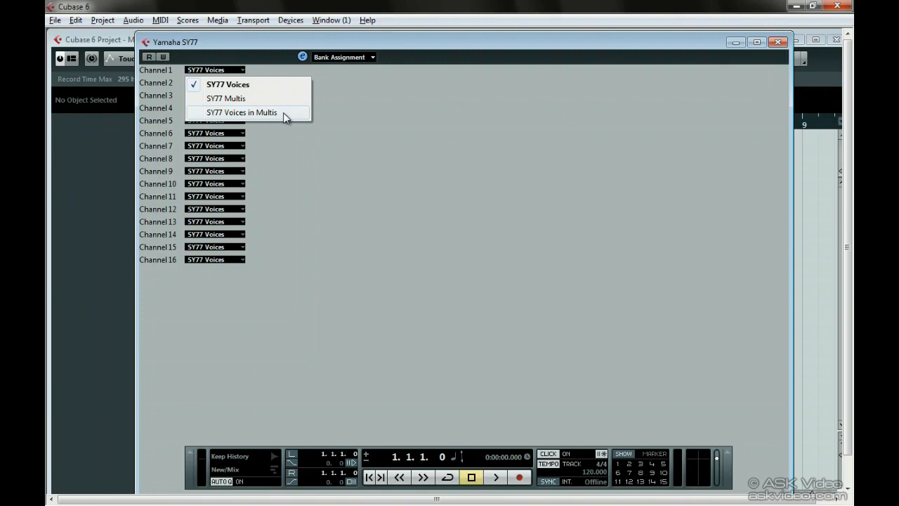
click(337, 104)
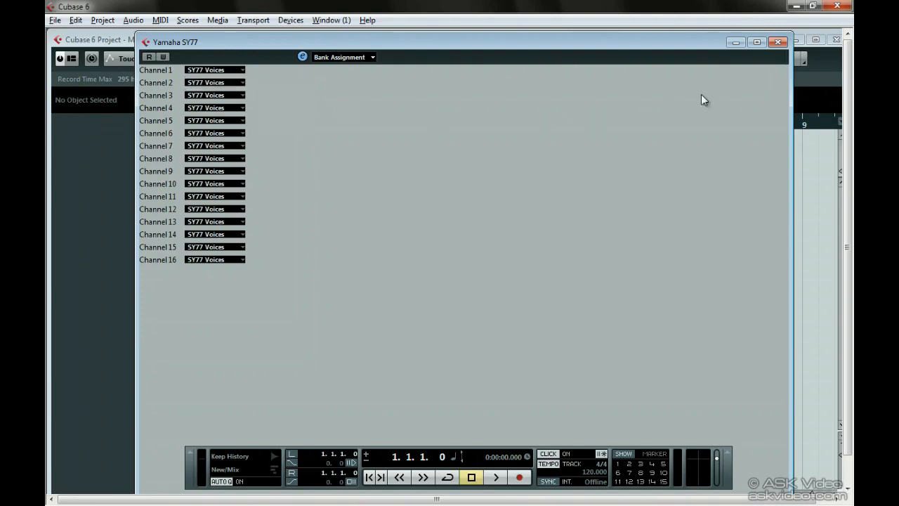
click(775, 42)
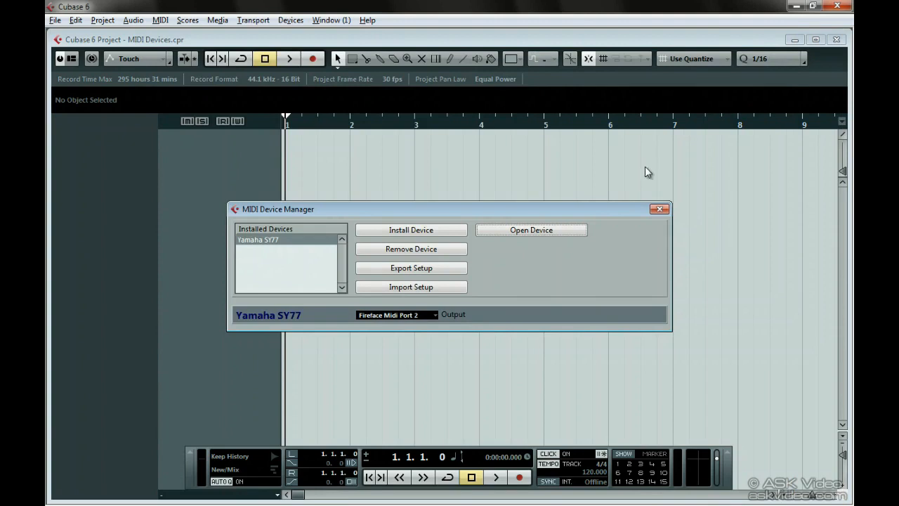
click(658, 207)
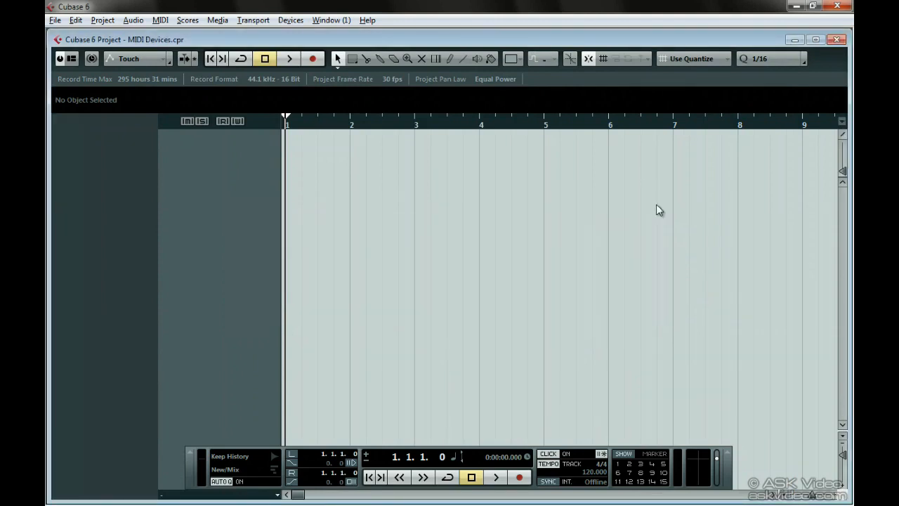
- Add one MIDI track and route its output to Yamaha SY77 (Fireface Midi Port 2) on channel 1
right_click(223, 164)
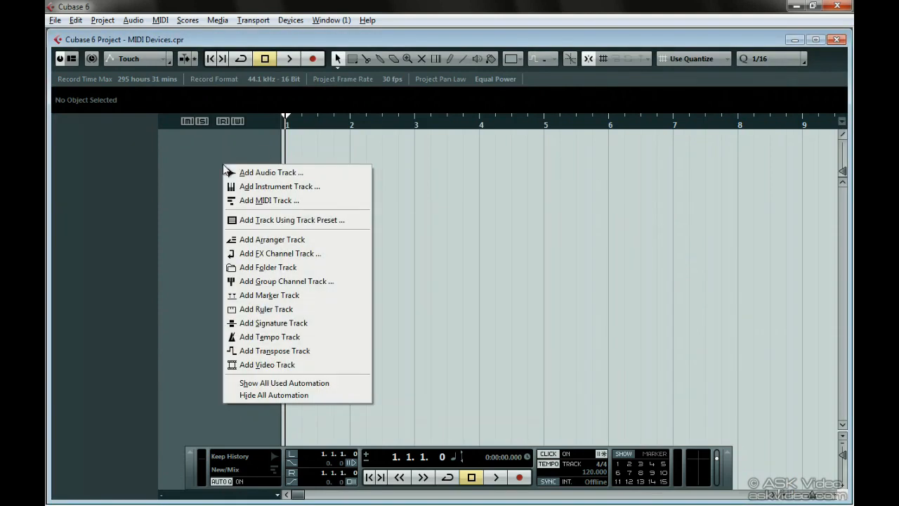
click(307, 201)
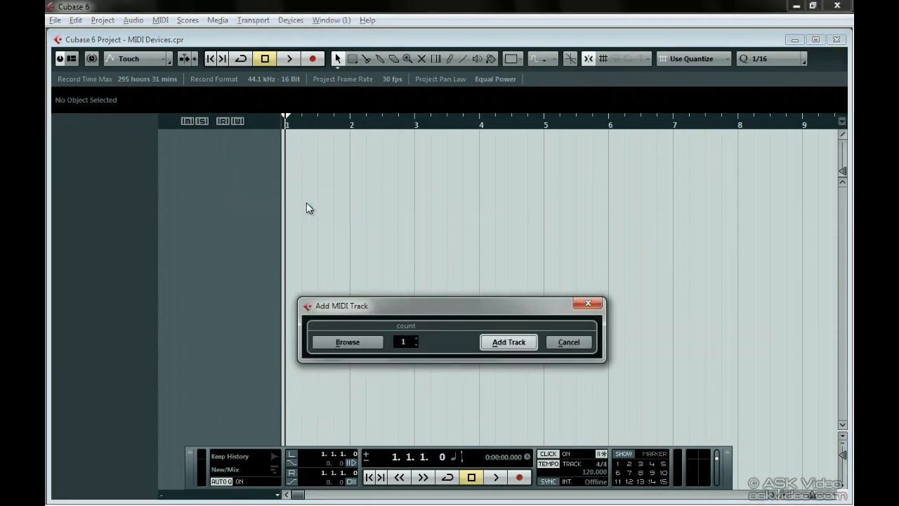
click(500, 341)
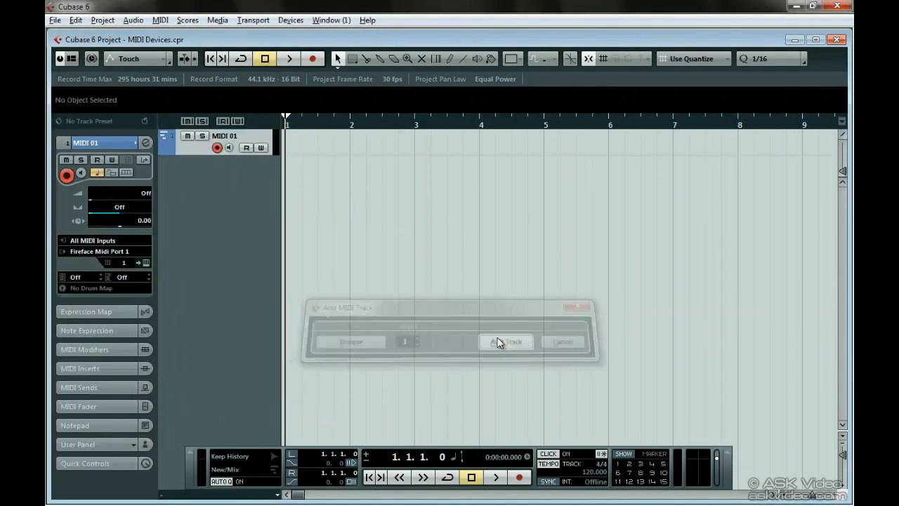
click(114, 253)
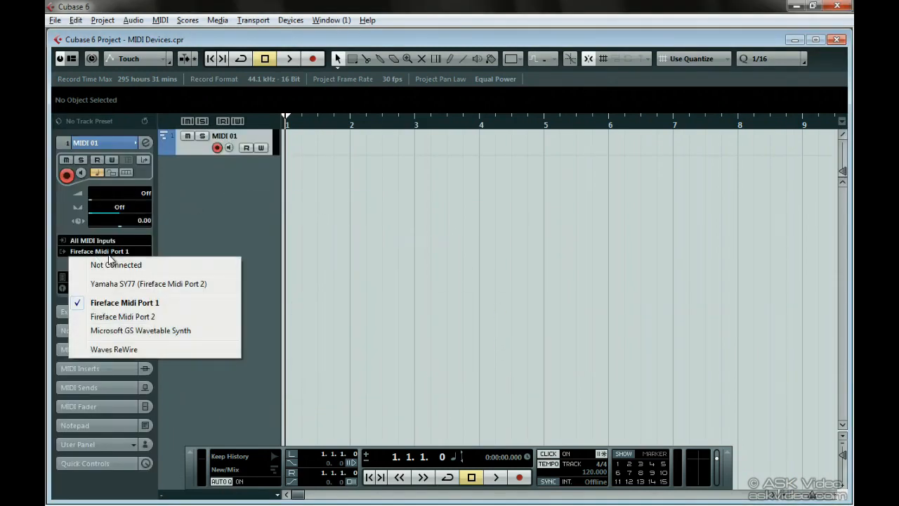
click(128, 287)
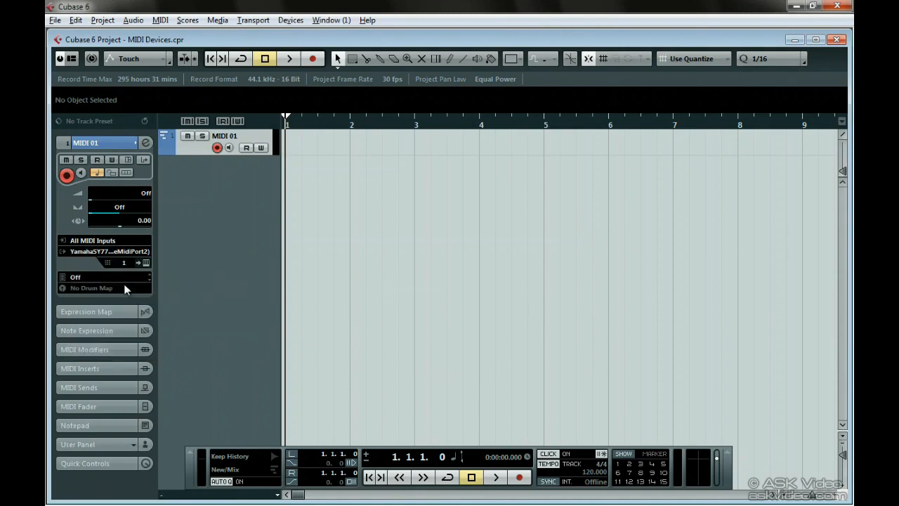
click(124, 264)
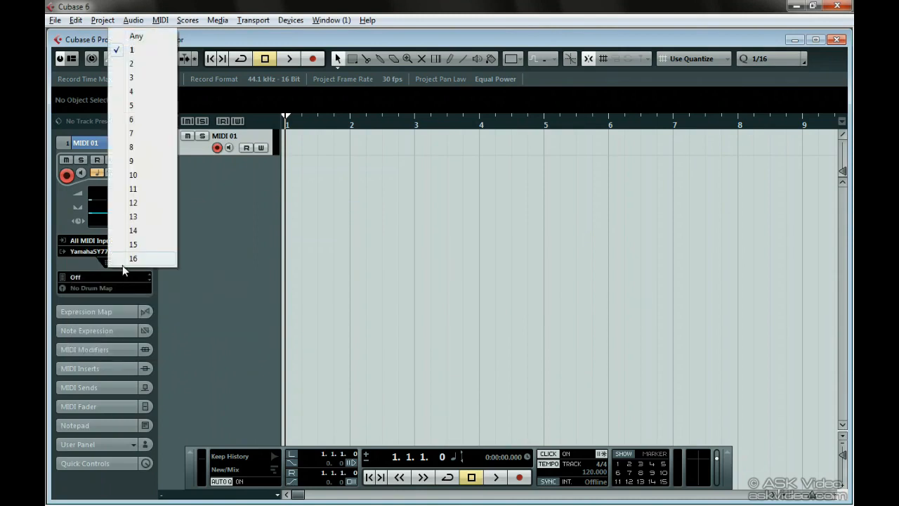
click(138, 51)
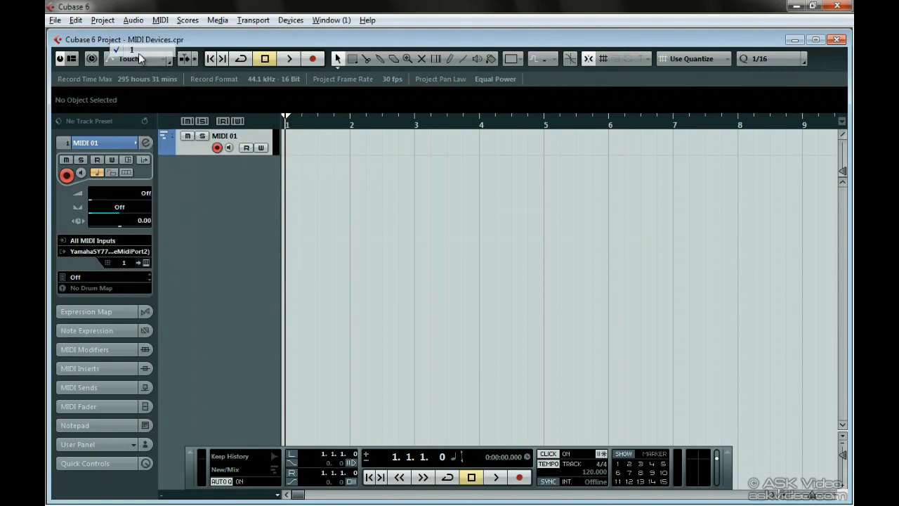
- Filter the MIDI track's patch list by "Drum" and assign the Steel Drum patch from Preset 2B
click(106, 276)
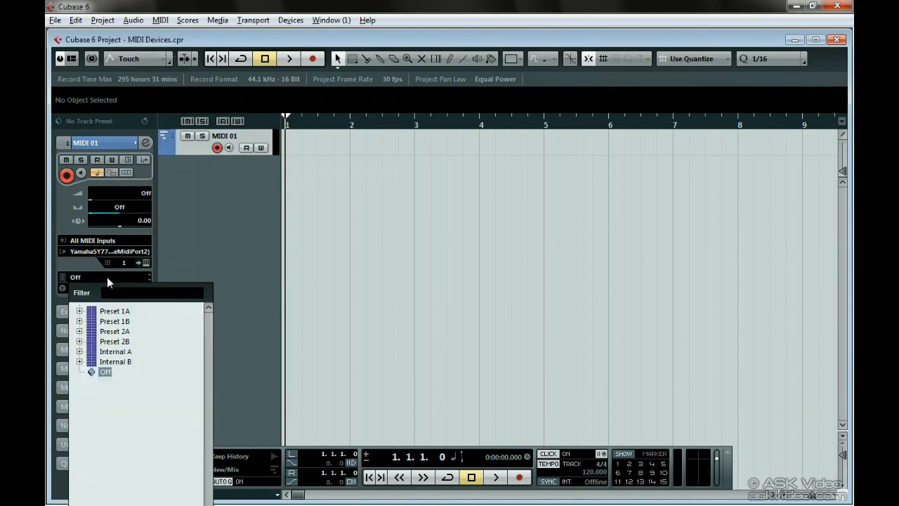
click(79, 310)
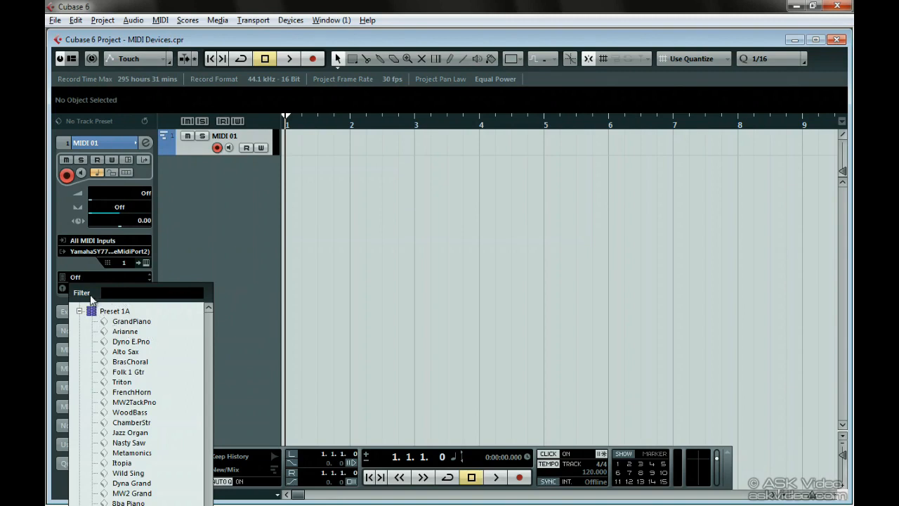
text(Drum)
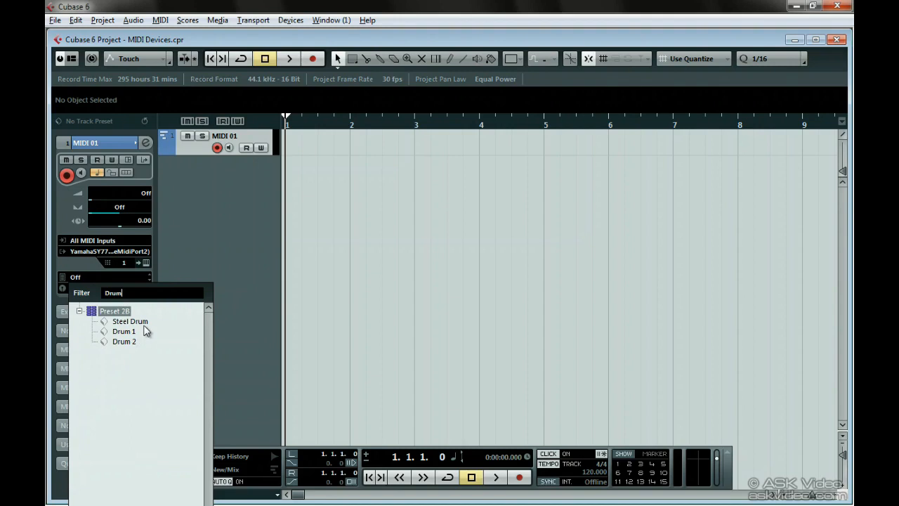
double_click(144, 322)
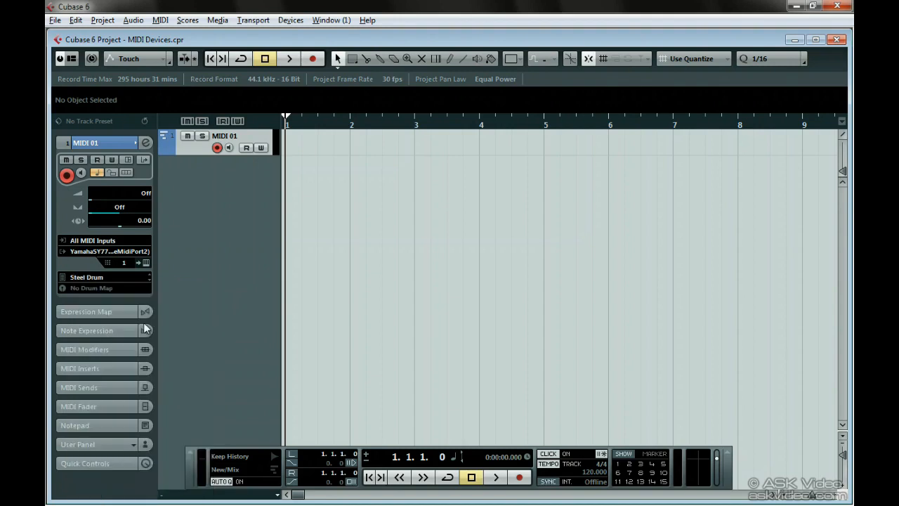
- Open the Yamaha SY77 device's patch banks from the MIDI Device Manager and enable editing
click(298, 22)
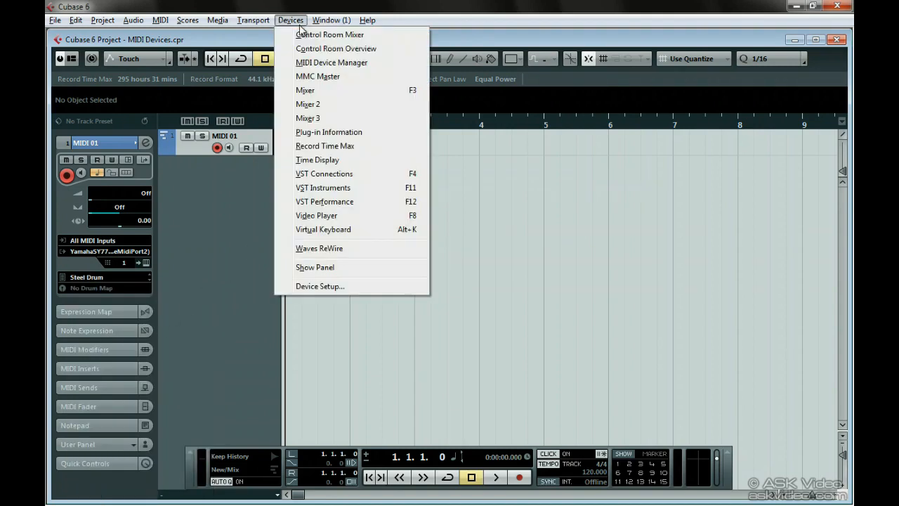
click(380, 62)
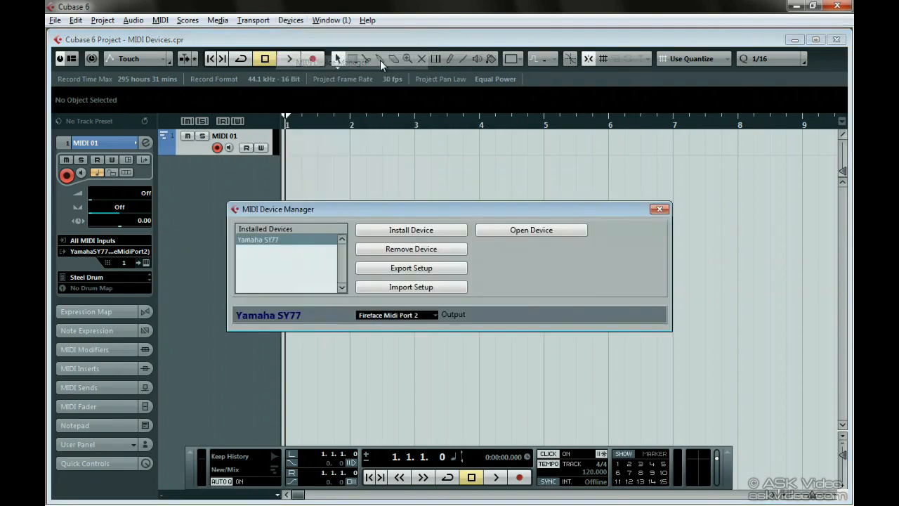
click(554, 230)
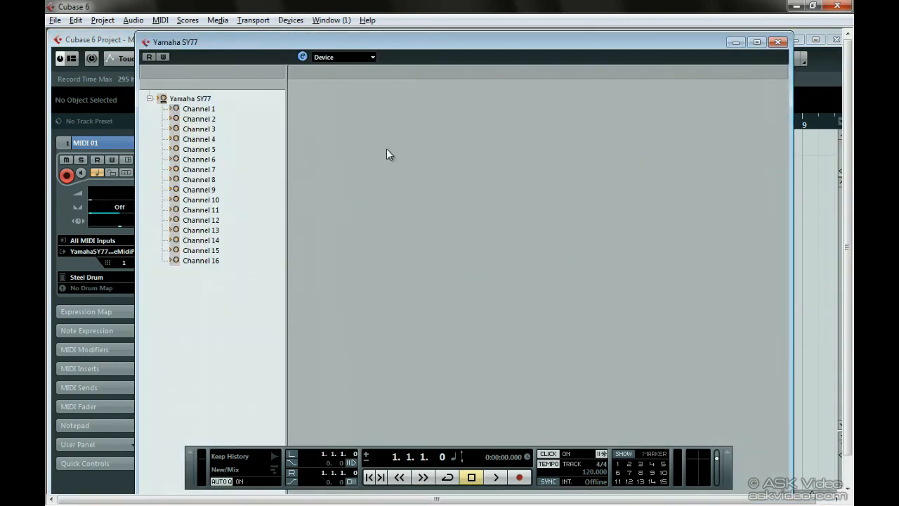
click(357, 57)
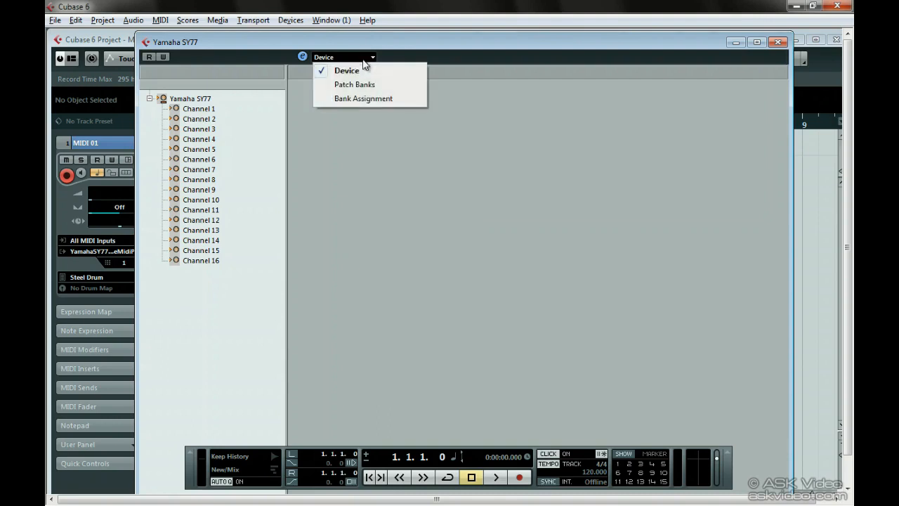
click(363, 85)
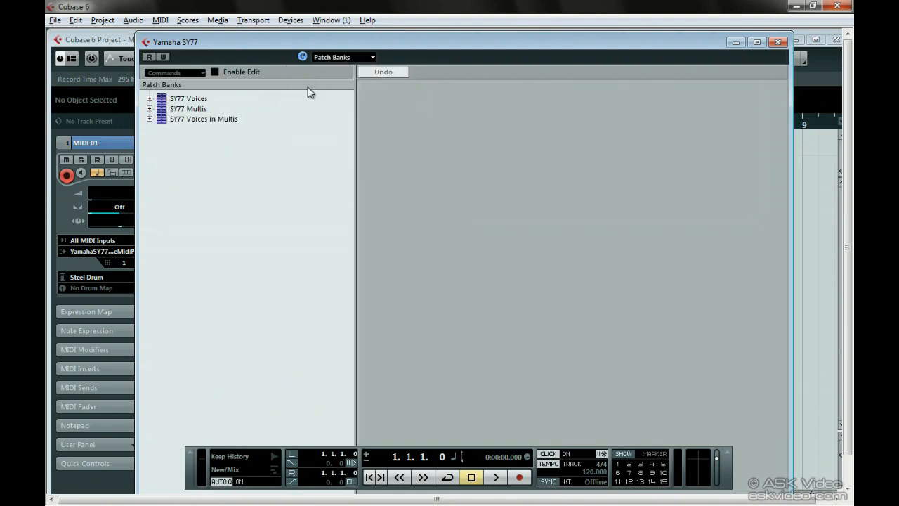
click(217, 73)
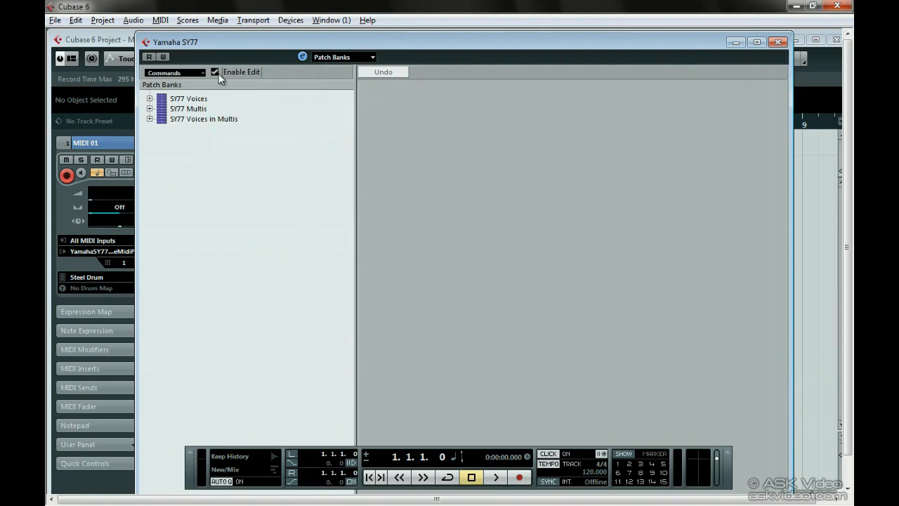
- Rename the GrandPiano patch in SY77 Voices, Preset 1A as GrandPiano-1
click(150, 99)
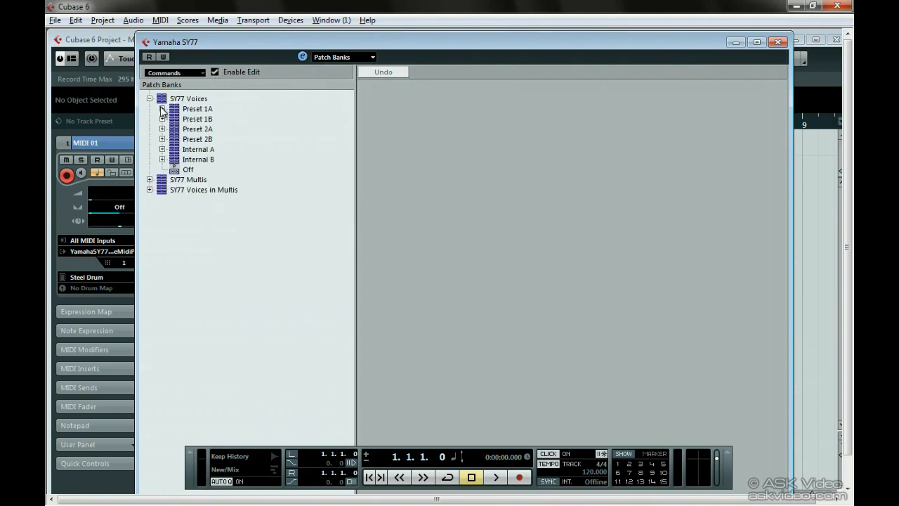
click(162, 109)
click(225, 120)
click(226, 119)
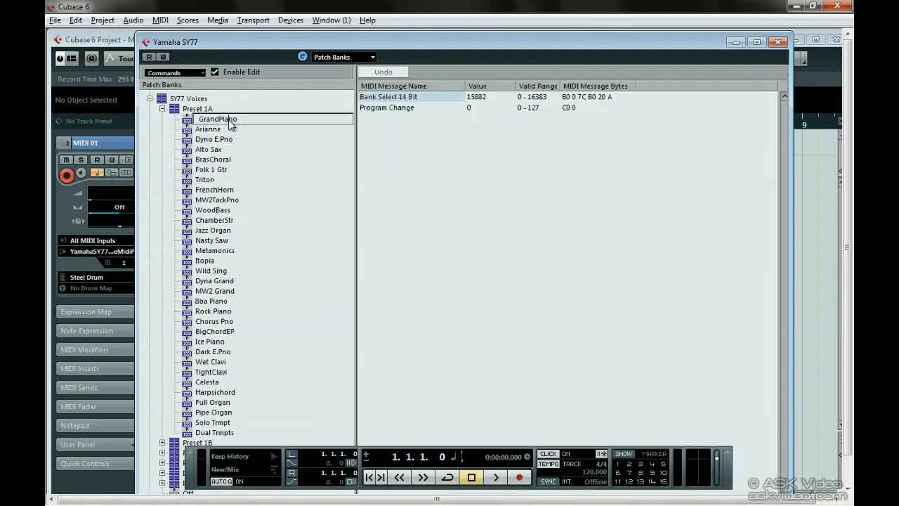
text(-1)
key(Return)
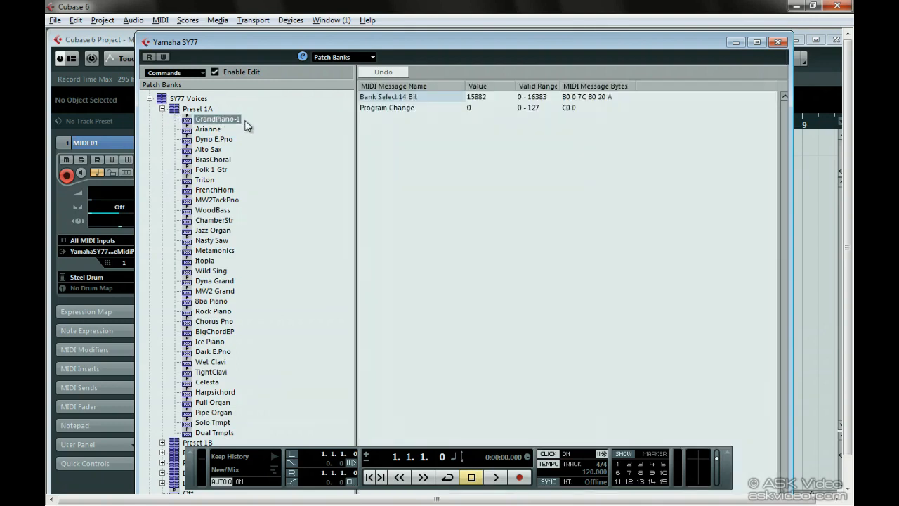
- Rename the Preset 1A patches Dyno E.Pno and BrasChoral as Dyno E.Pno-1 and BrasChoral-1
click(224, 141)
click(225, 140)
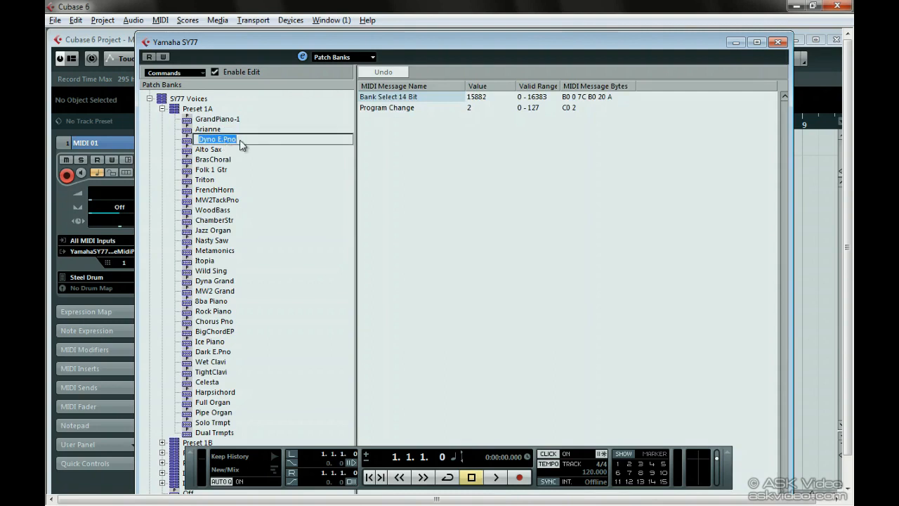
text(-1)
key(Return)
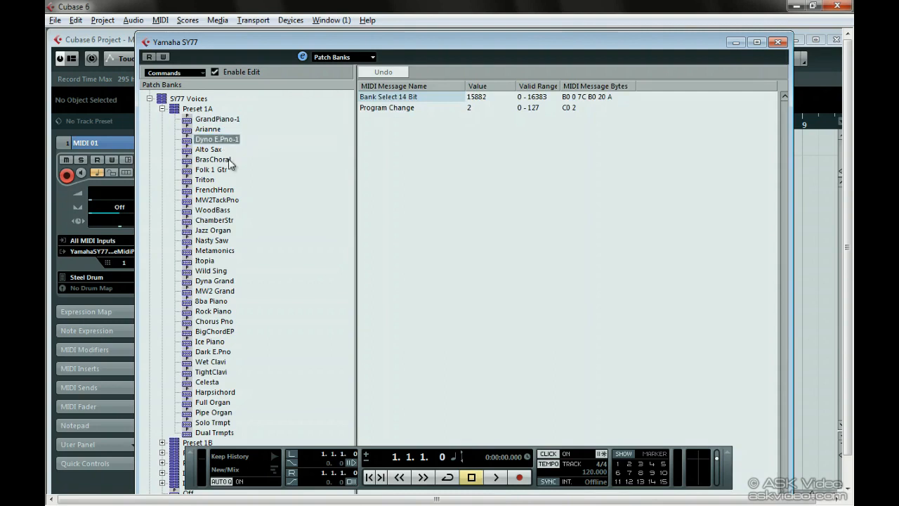
click(238, 161)
click(238, 161)
text(-1)
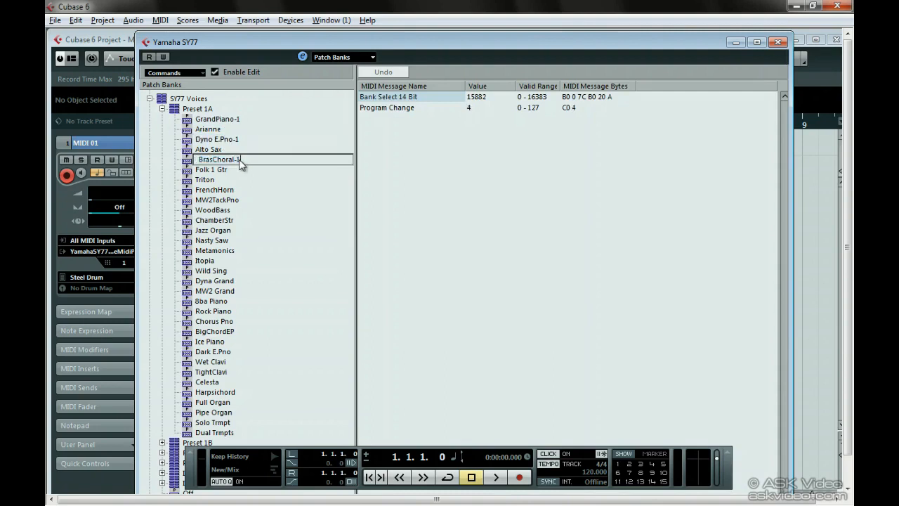
key(Return)
- Disable patch bank editing and close both the Yamaha SY77 window and the MIDI Device Manager
click(214, 73)
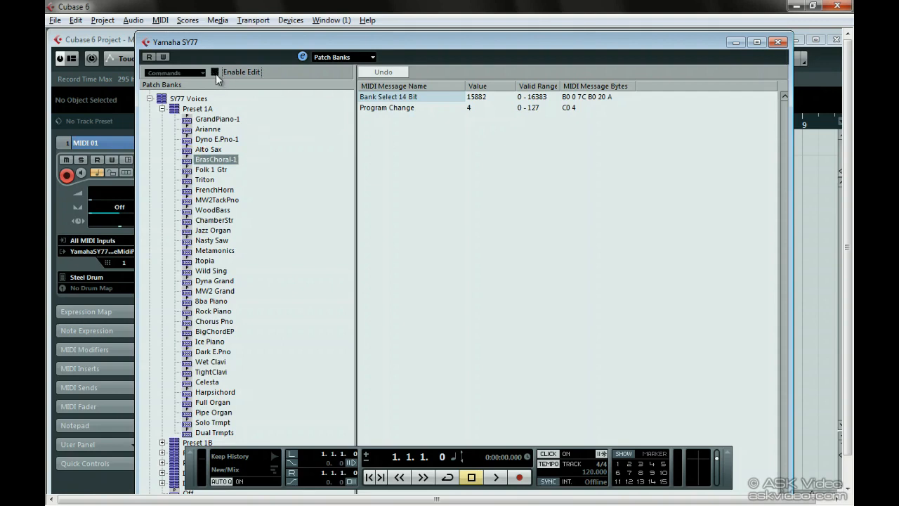
click(776, 43)
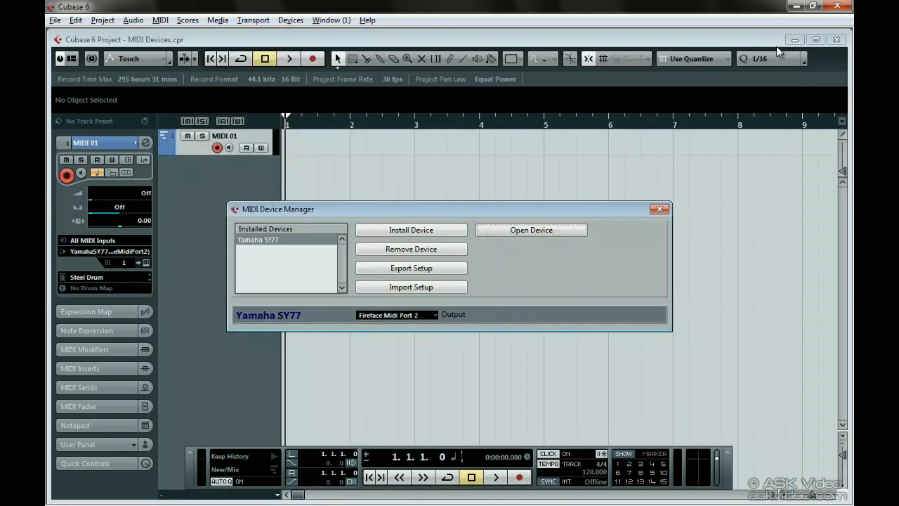
click(658, 206)
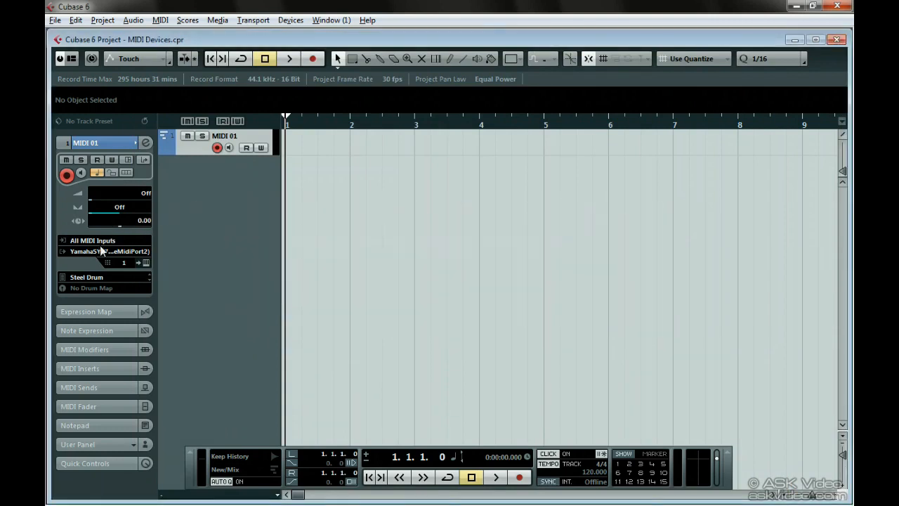
- Clear the Drum filter in the MIDI track's patch list and check the renamed patches in Preset 1A
click(101, 278)
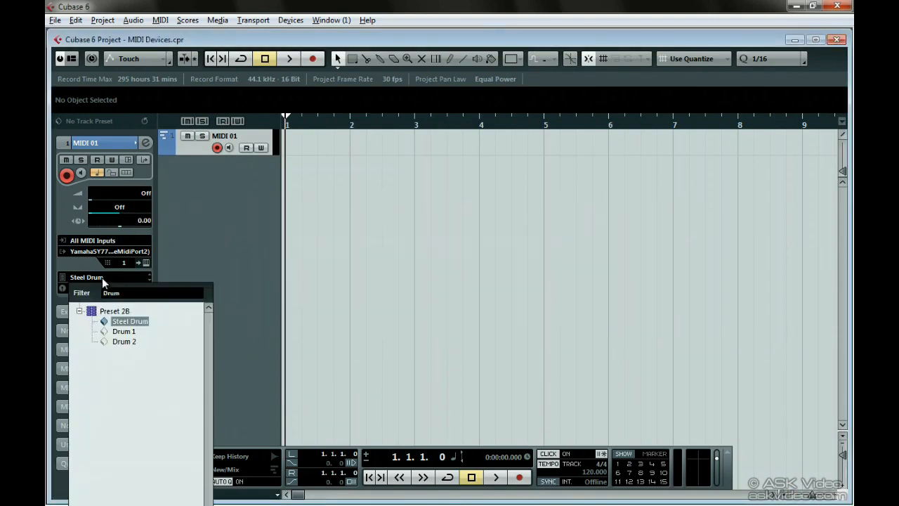
double_click(129, 295)
key(BackSpace)
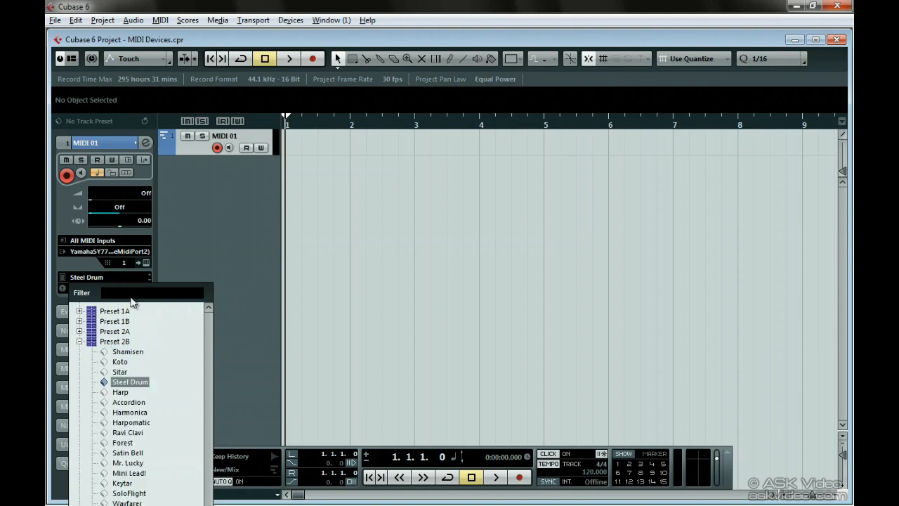
click(79, 311)
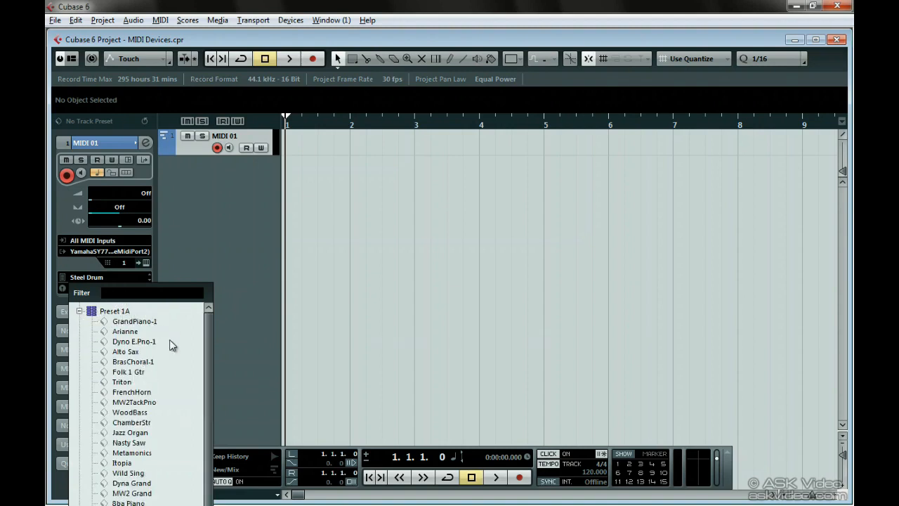
click(256, 263)
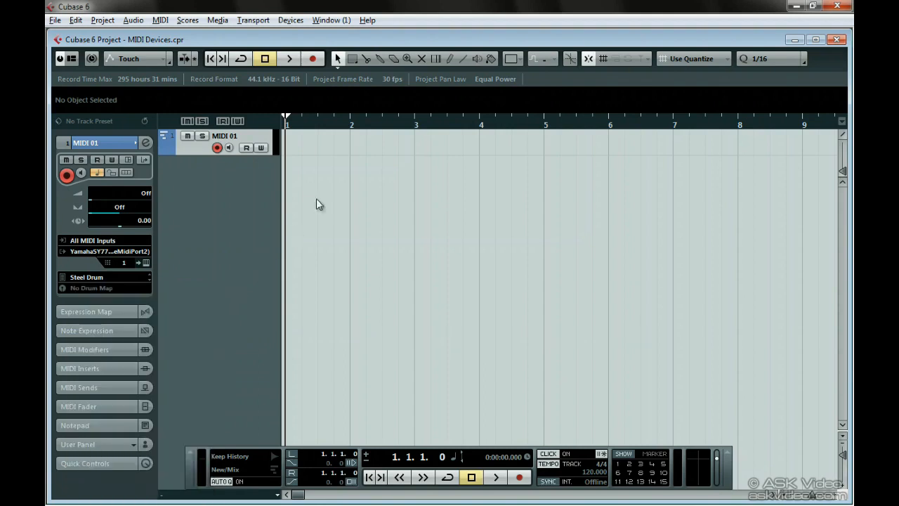
- Start defining a new MIDI device in the MIDI Device Manager and make channel 10 an individual channel
click(290, 20)
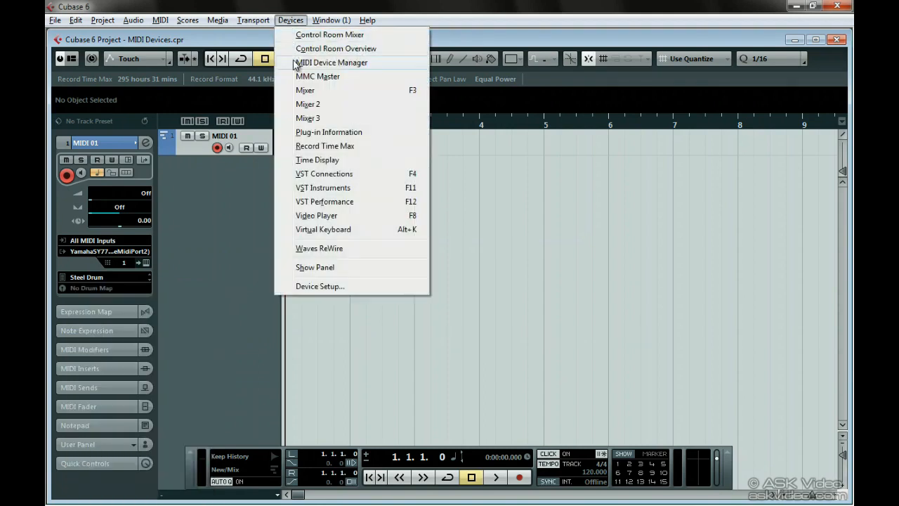
click(366, 62)
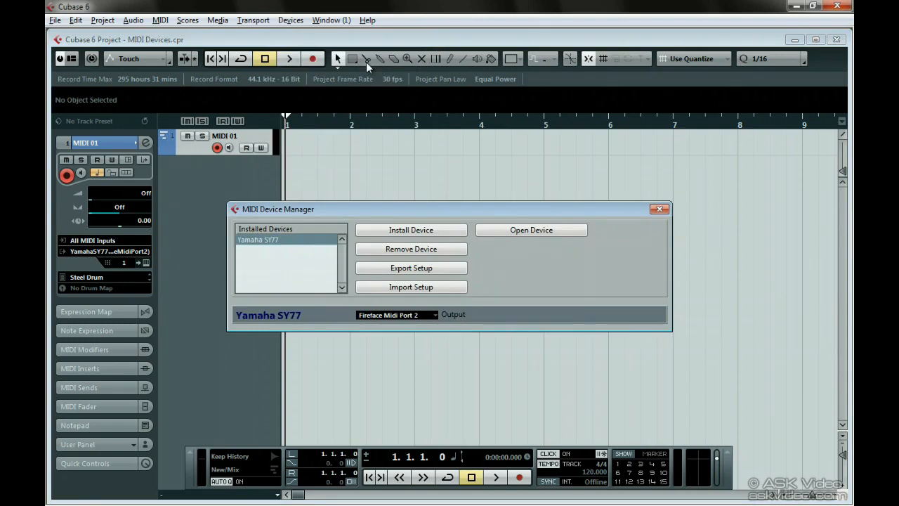
click(404, 230)
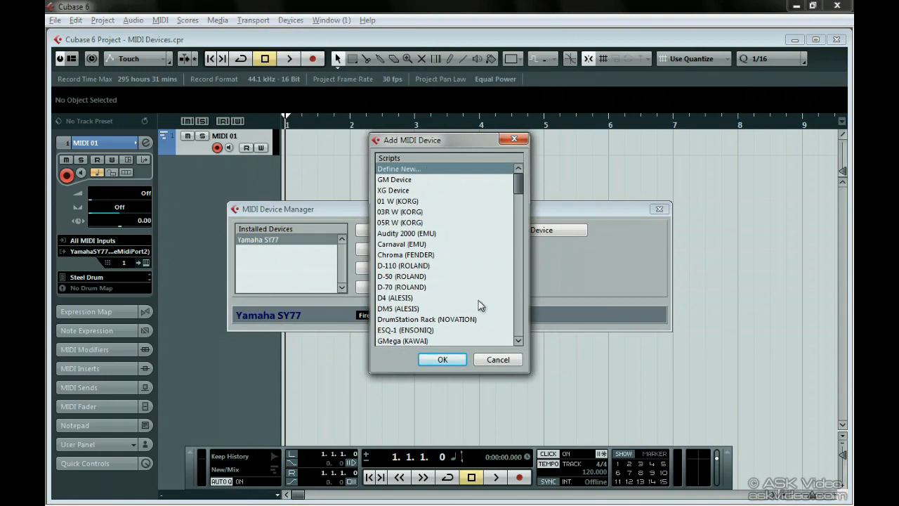
click(442, 358)
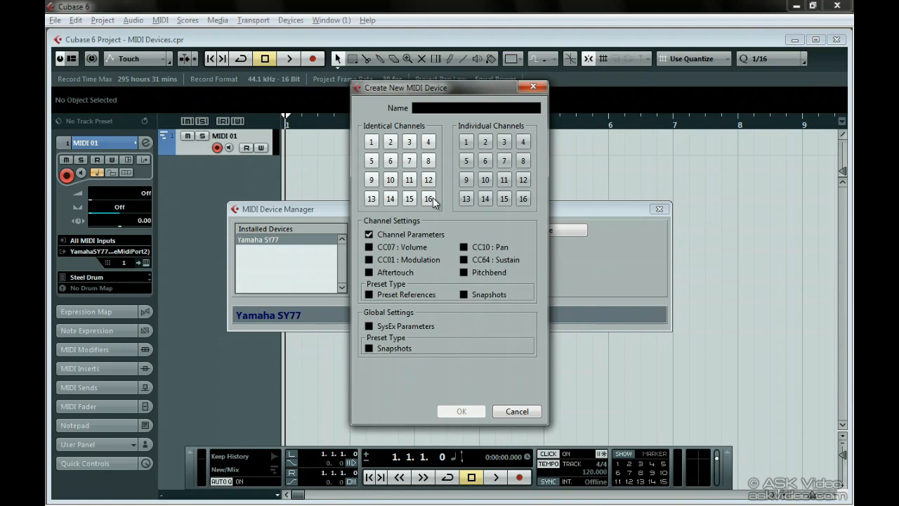
click(485, 181)
- Enable Volume, Pan, Aftertouch and Pitchbend in the new device's channel settings, with Modulation and Sustain off
click(368, 247)
click(368, 259)
click(369, 272)
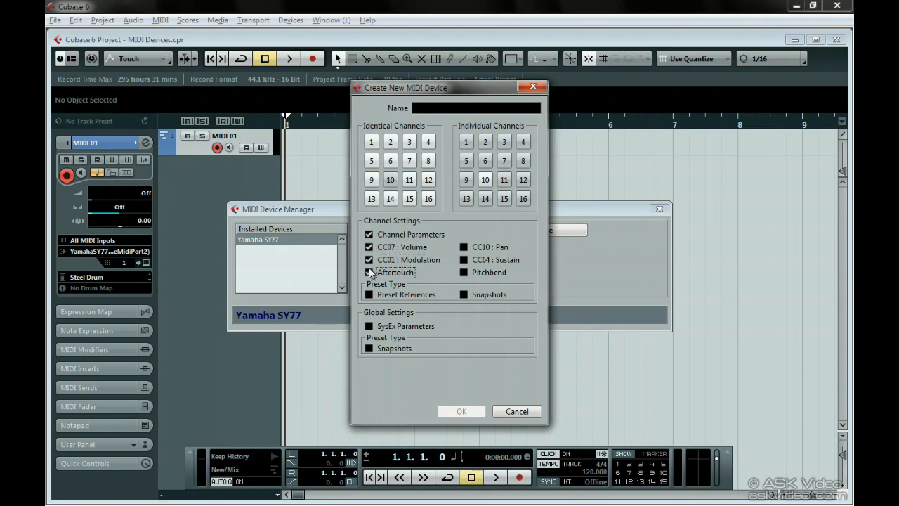
click(462, 247)
click(462, 259)
click(463, 269)
click(370, 259)
click(464, 260)
- Choose Snapshots as the channel preset type and enable SysEx Parameters and Snapshots in the global settings
click(371, 296)
click(465, 295)
click(370, 326)
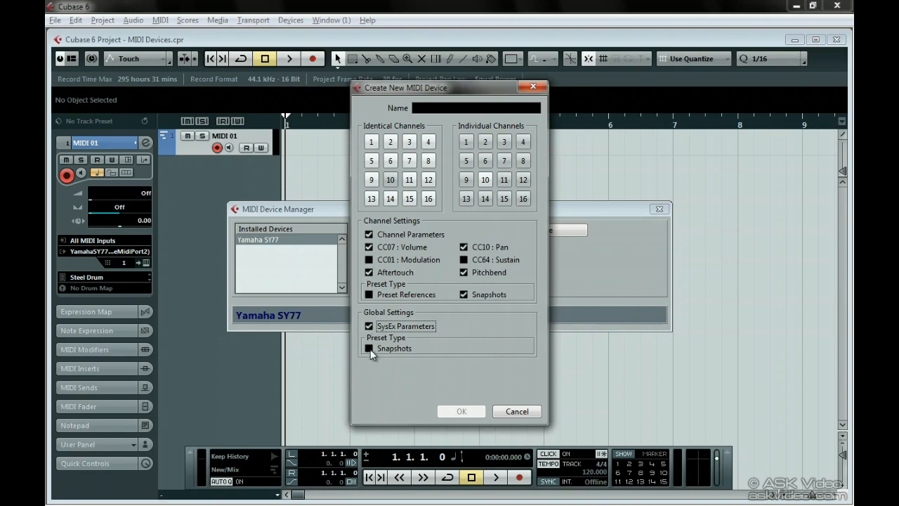
click(370, 349)
- Return channel 10 to the identical channels and switch the channel preset type to Preset References
click(391, 181)
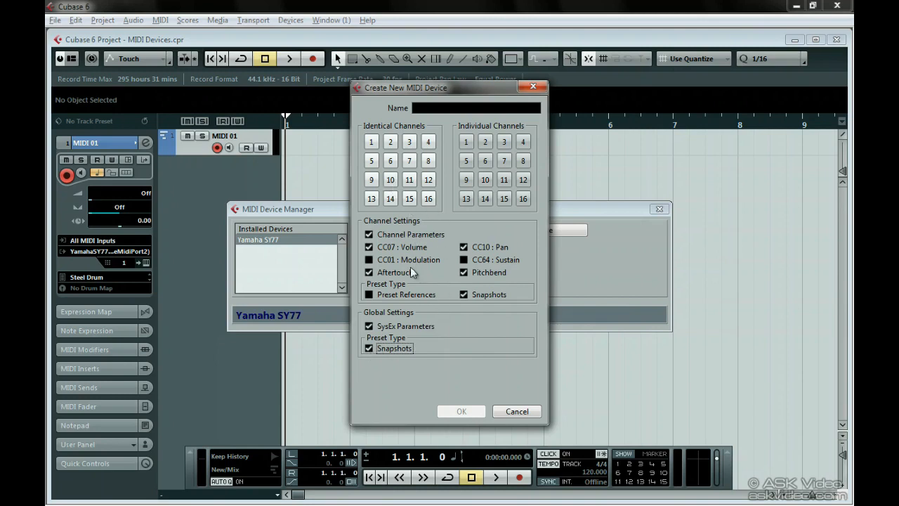
click(369, 295)
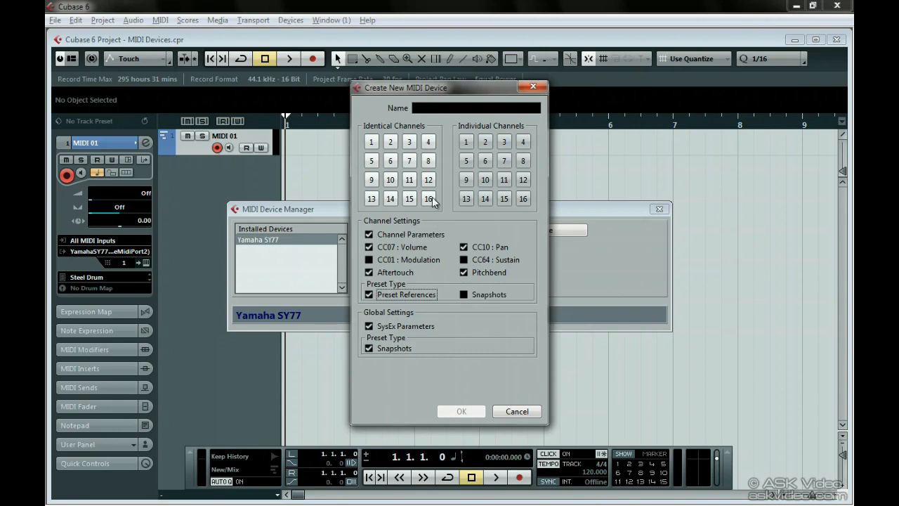
- Name the new device "First MIDI Device" and create it
click(435, 111)
text(First MIDI Device)
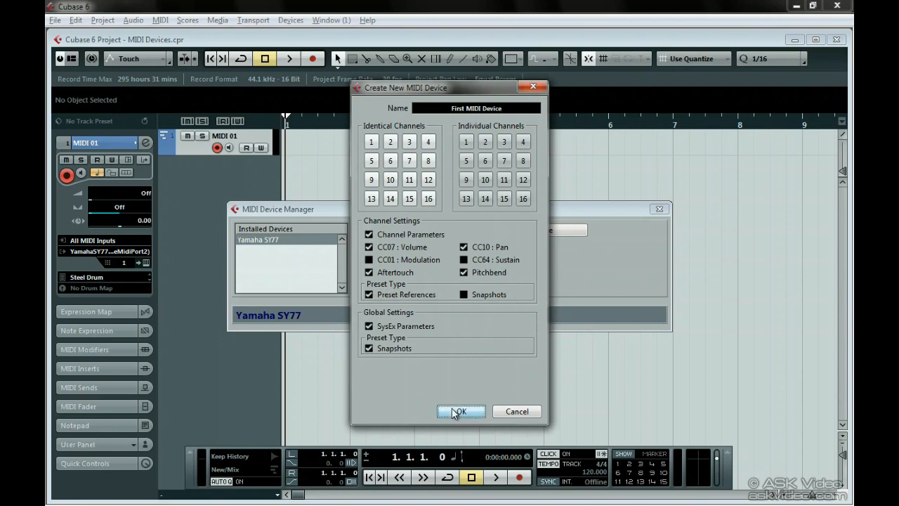
click(458, 410)
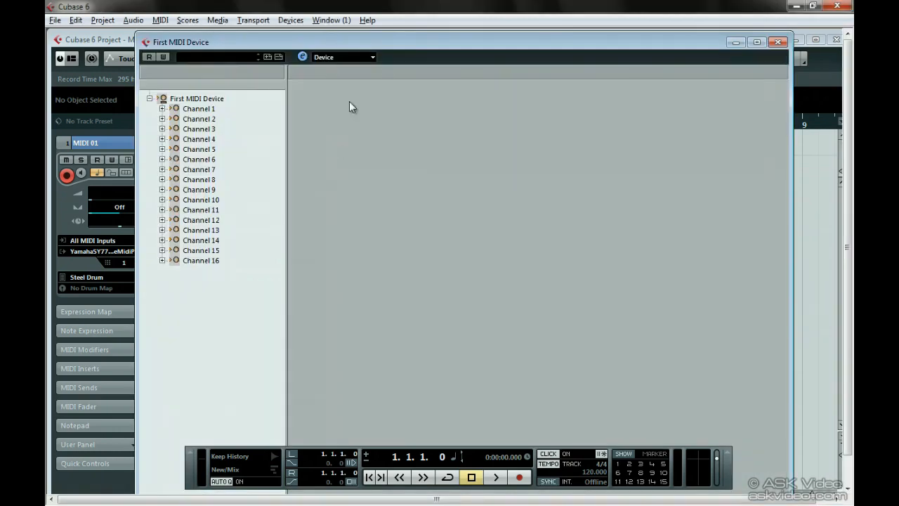
- Show the patch banks of First MIDI Device and enable editing
click(373, 58)
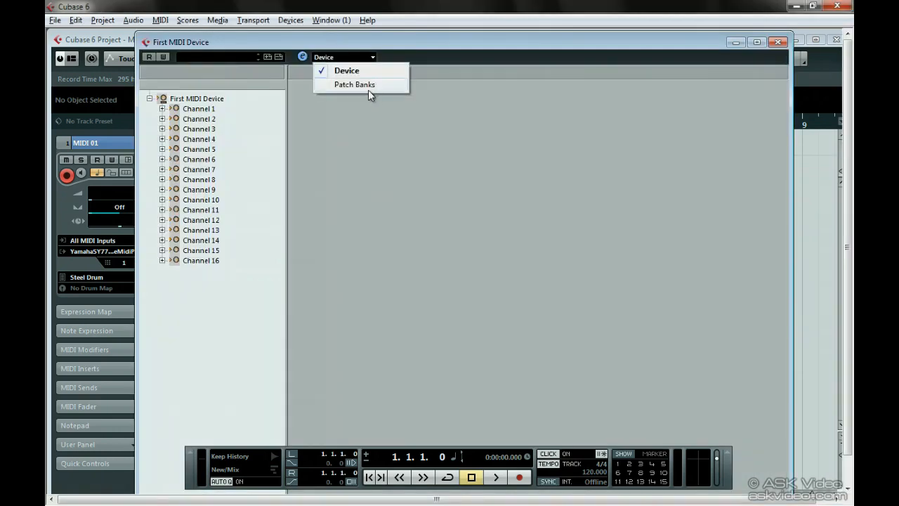
click(342, 86)
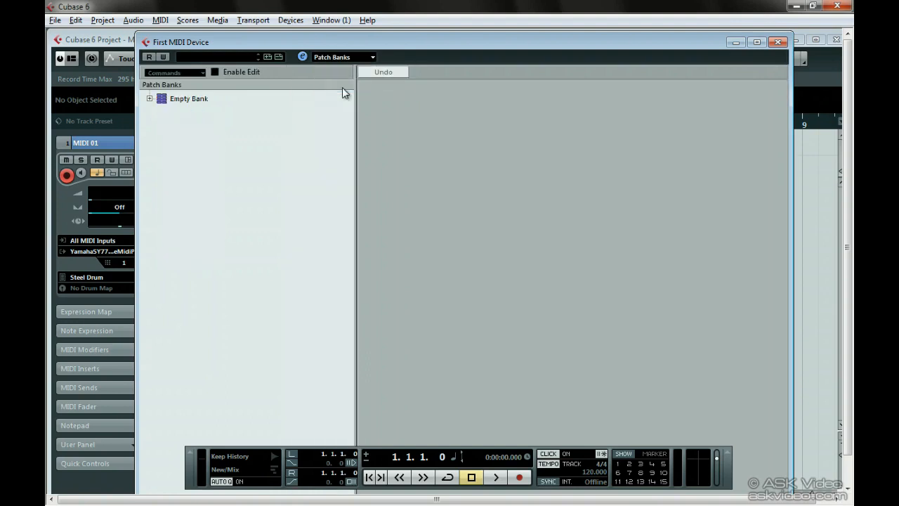
click(215, 73)
- Create a patch bank in First MIDI Device and name it "Programs"
click(199, 74)
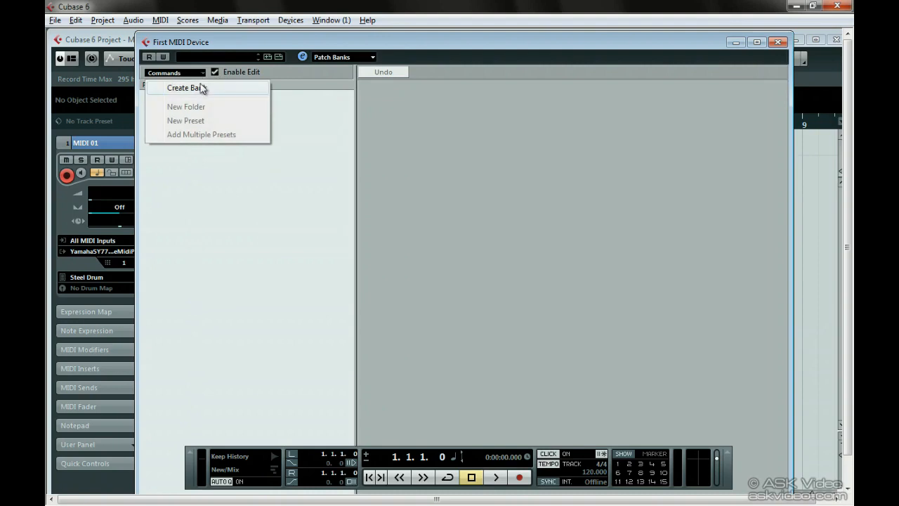
click(245, 90)
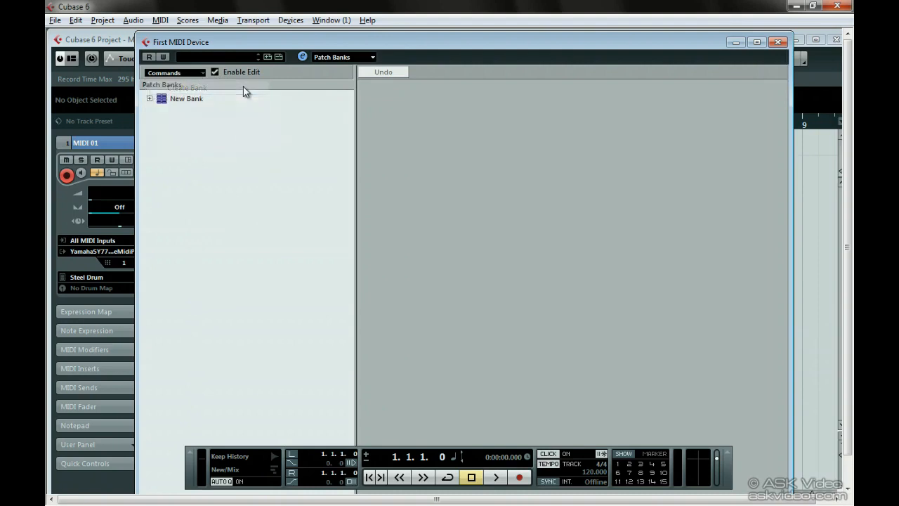
double_click(185, 100)
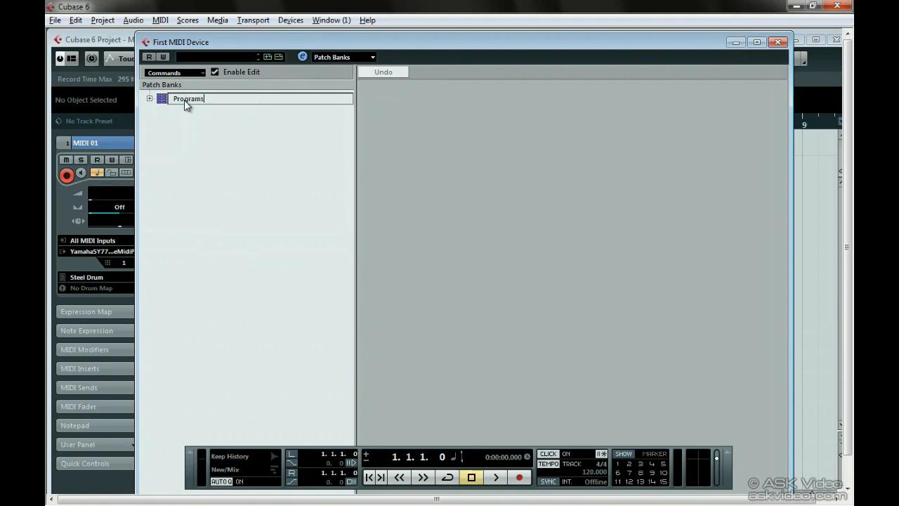
key(Return)
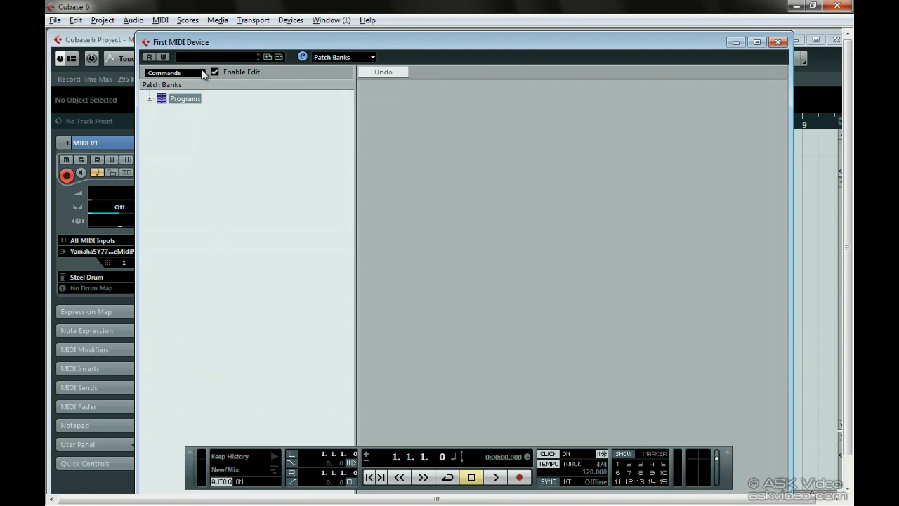
- Create two folders named "Bank A" and "Bank B" inside the Programs patch bank
click(200, 72)
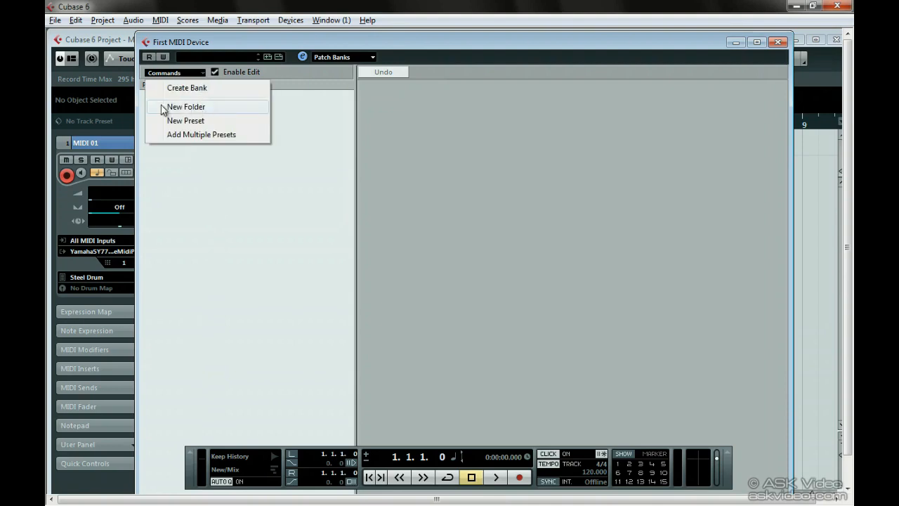
click(220, 106)
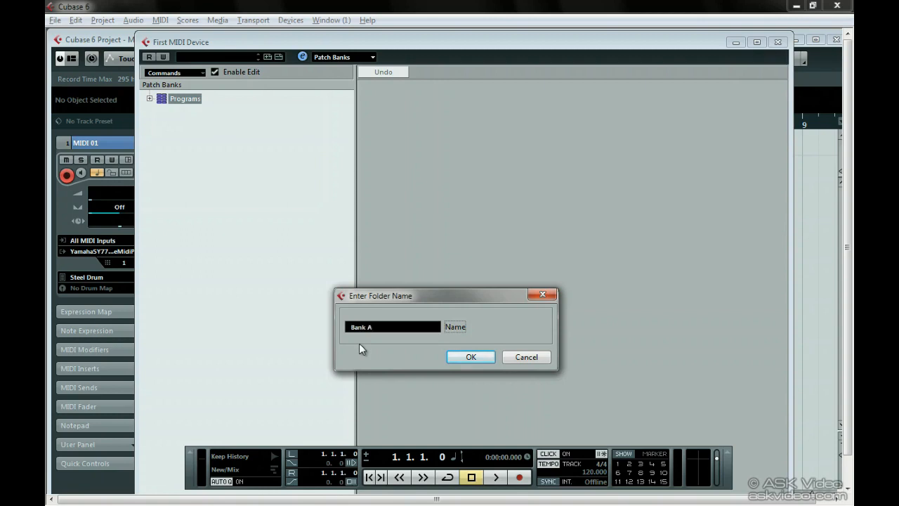
key(Return)
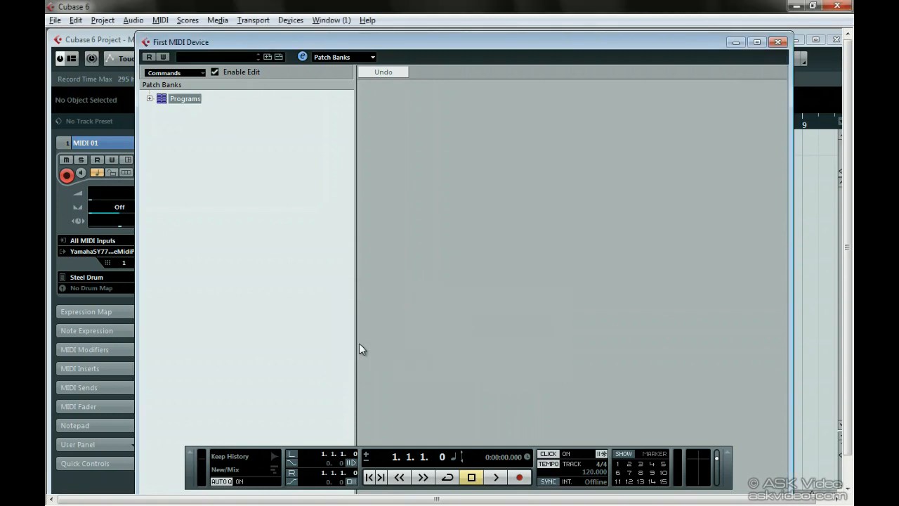
click(149, 98)
click(203, 73)
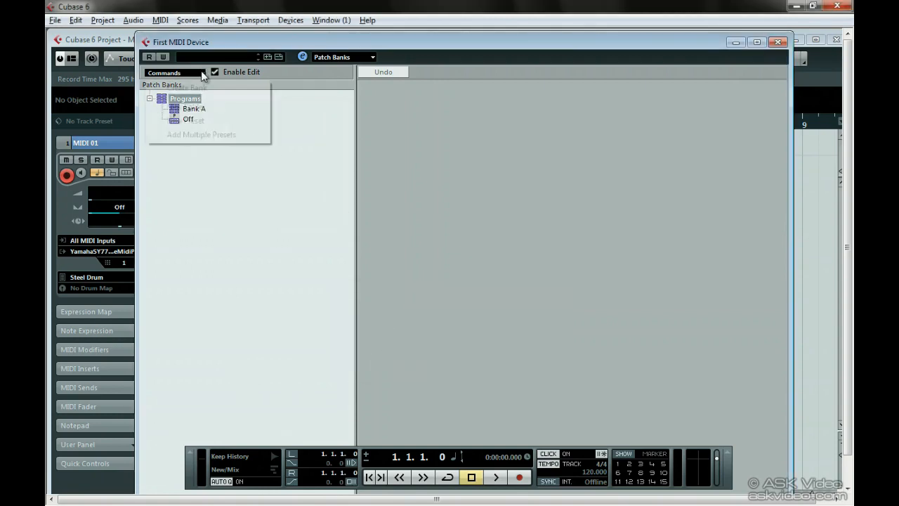
click(191, 106)
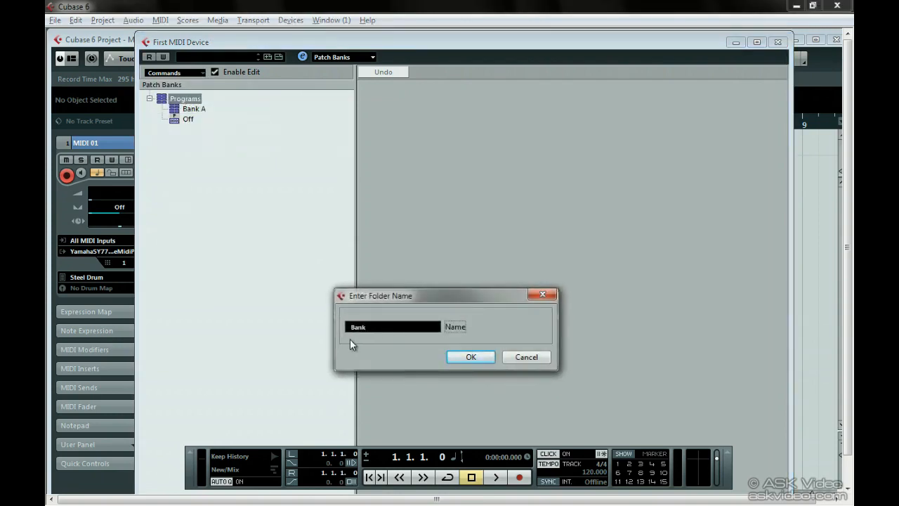
key(Return)
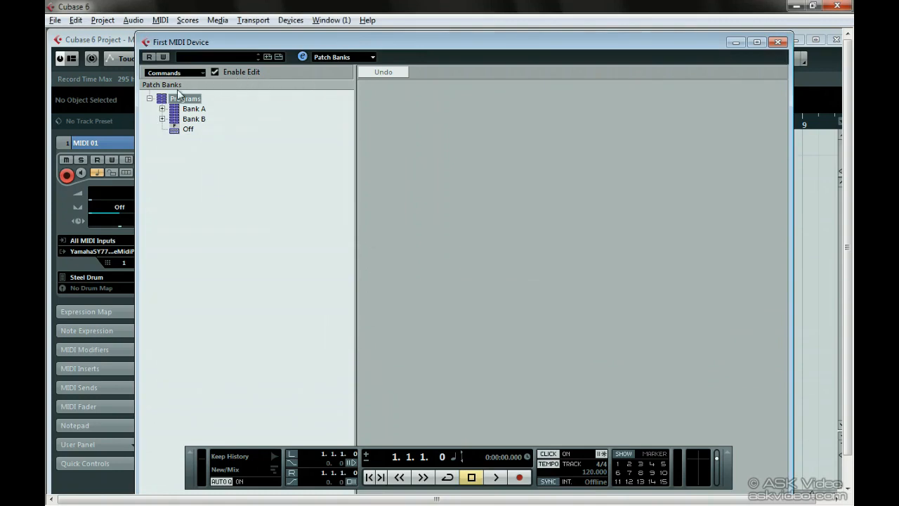
- Add multiple presets to Bank A using Program Change with range 0-127 plus a CC: Modulation message
click(182, 109)
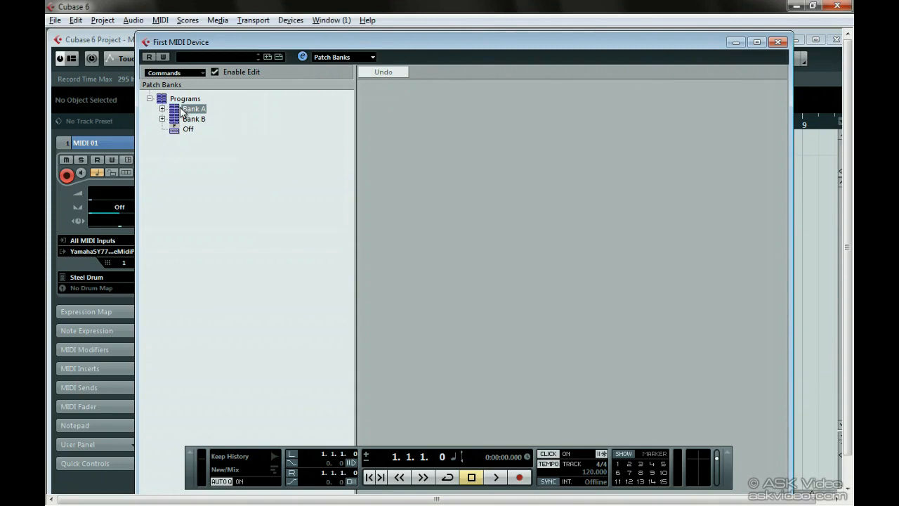
right_click(181, 110)
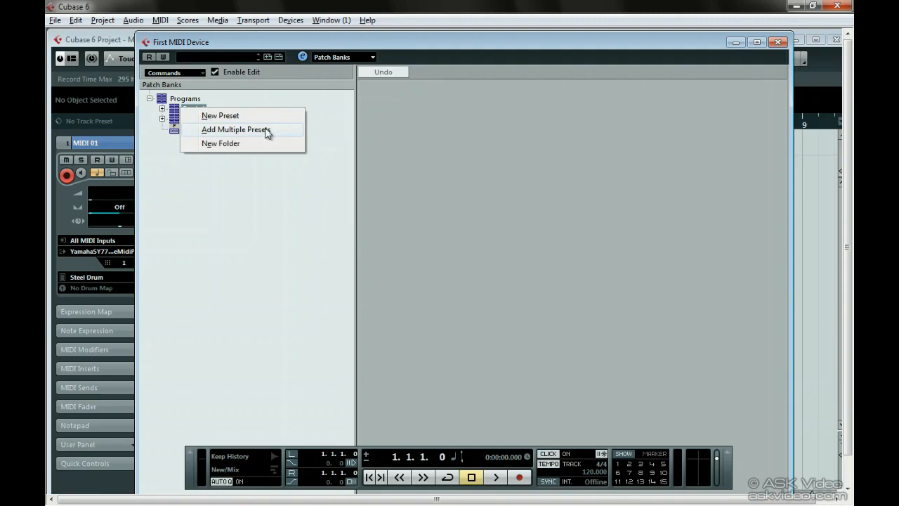
click(266, 131)
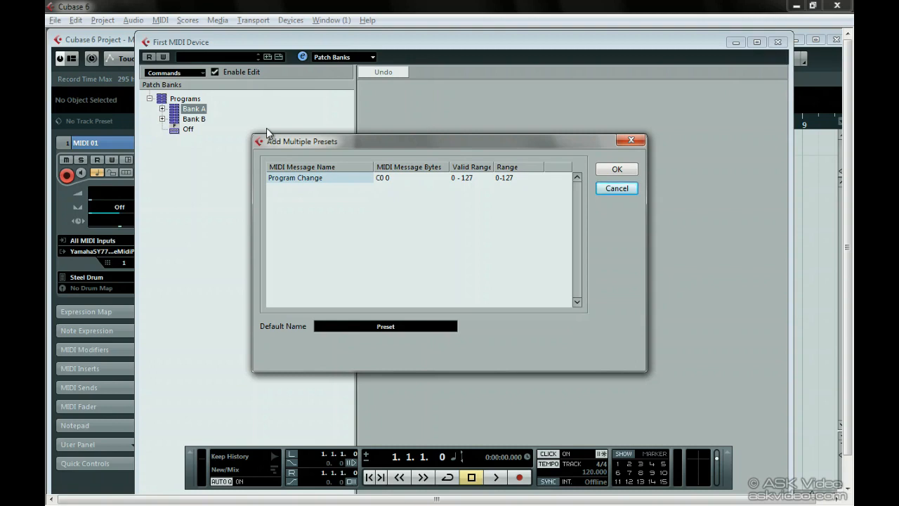
click(289, 190)
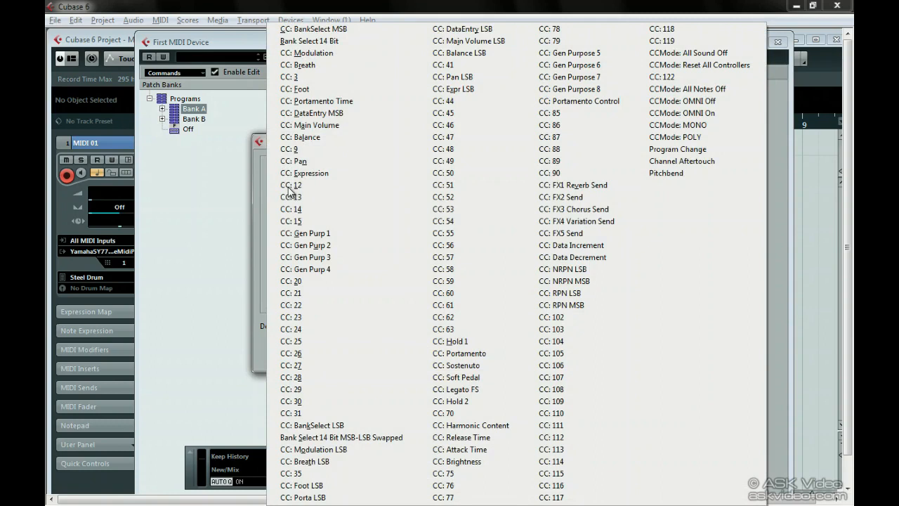
click(318, 59)
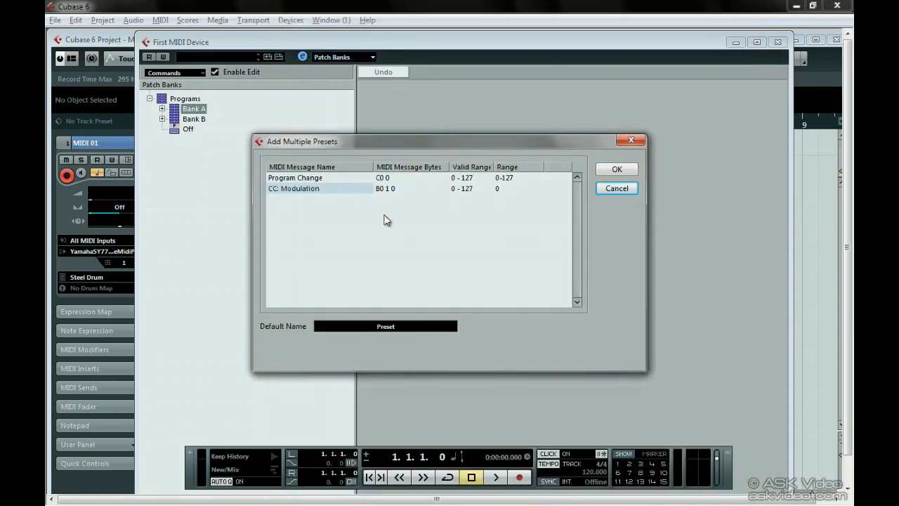
click(620, 169)
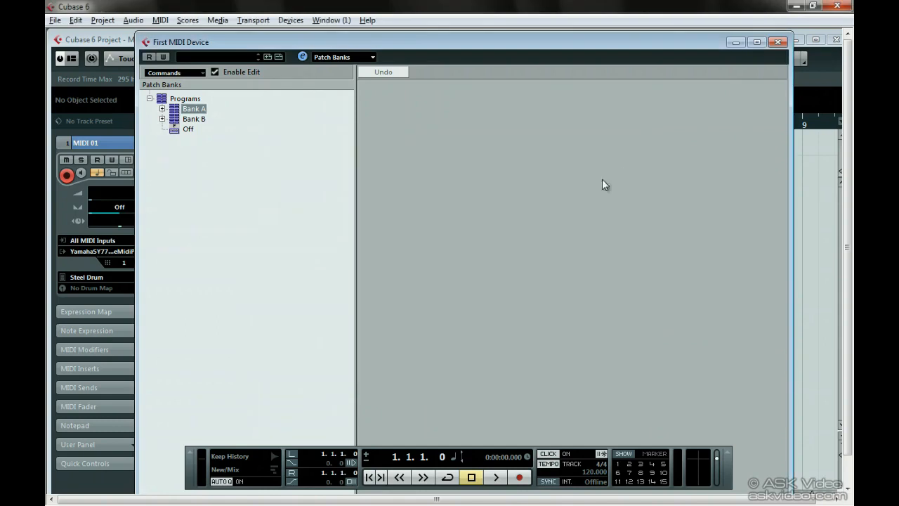
- Add multiple presets to Bank B using Program Change with range 0-127 plus a CC: Breath message
click(184, 120)
right_click(184, 125)
click(195, 143)
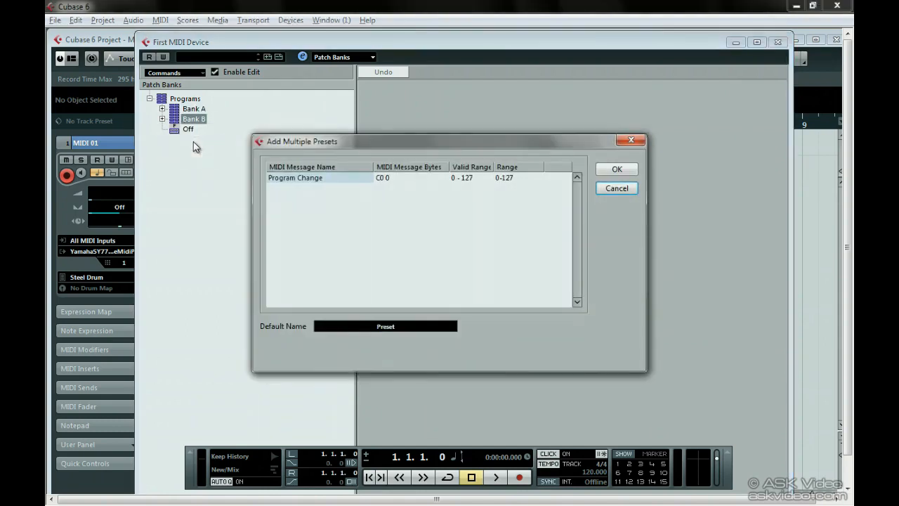
click(294, 178)
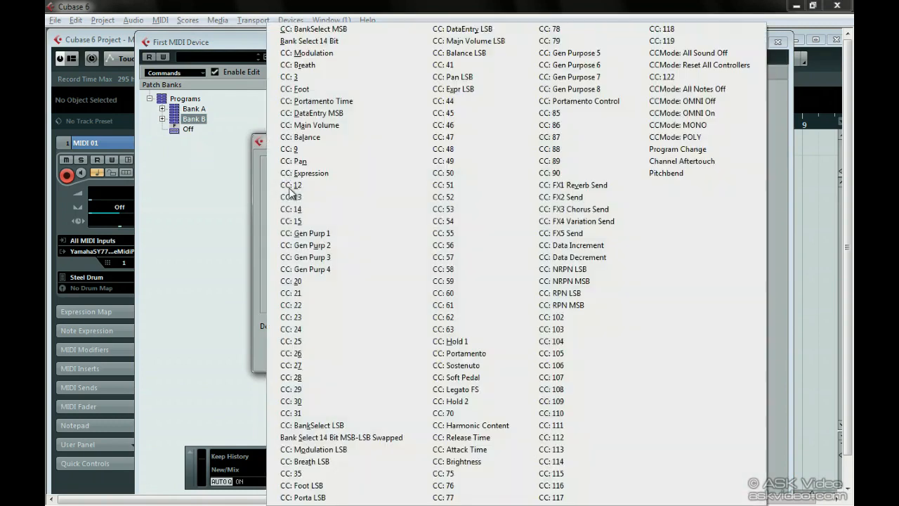
click(340, 69)
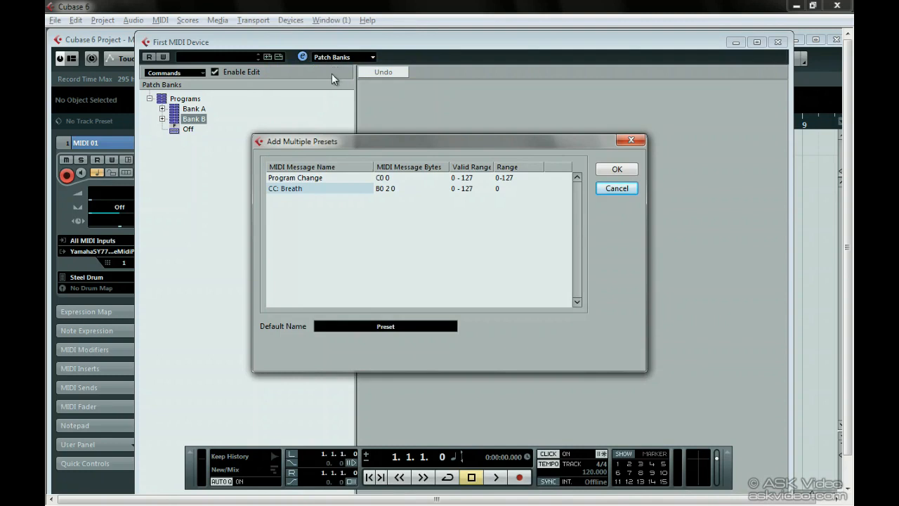
click(600, 172)
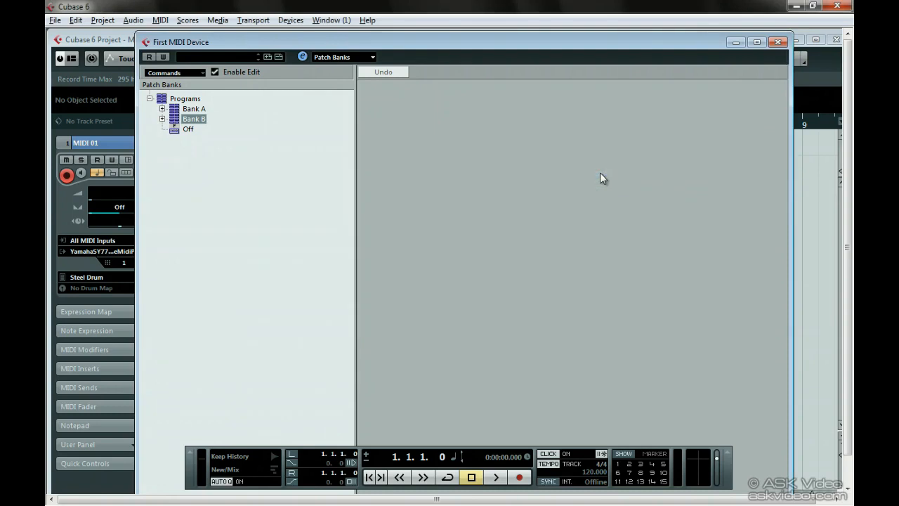
- Expand Bank B and Bank A, and rename the first preset in Bank A to "Piano"
click(163, 119)
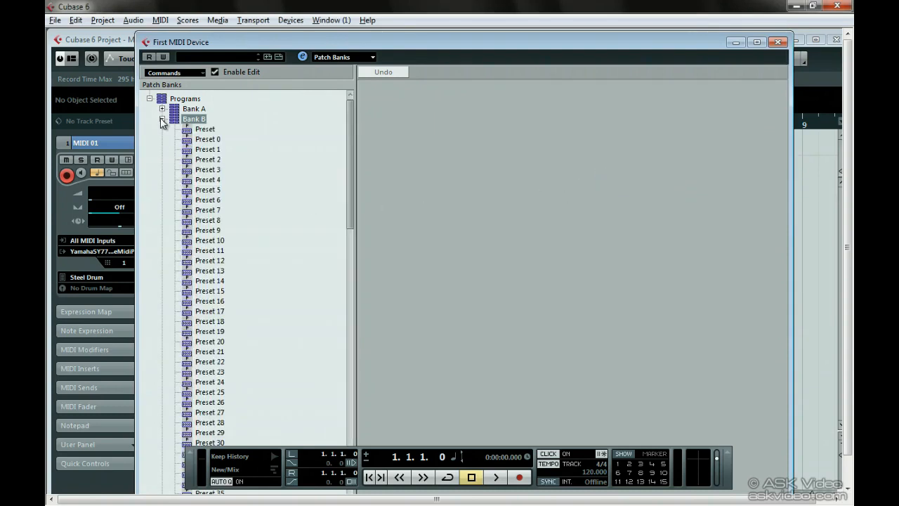
click(162, 109)
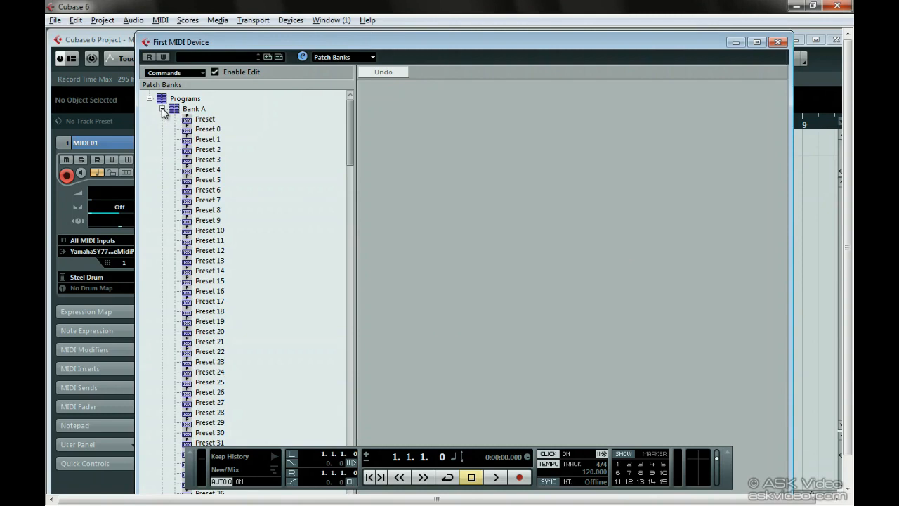
click(175, 111)
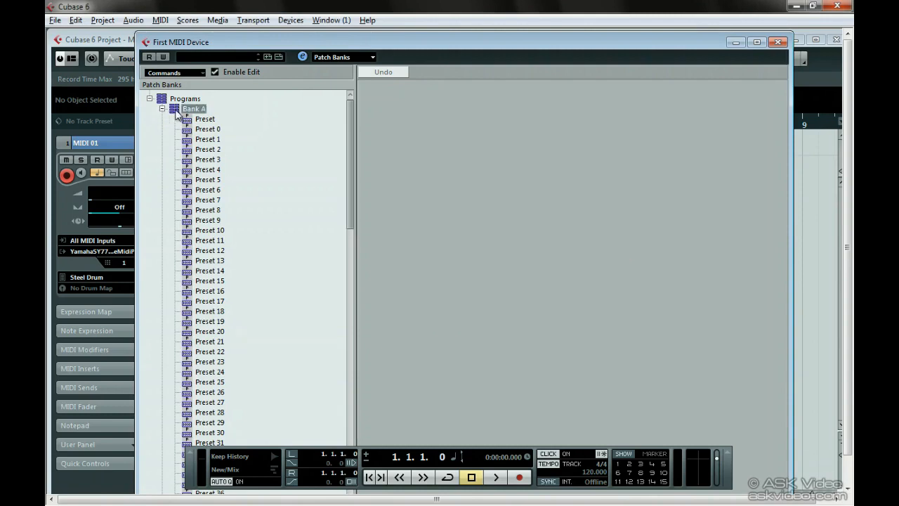
click(207, 120)
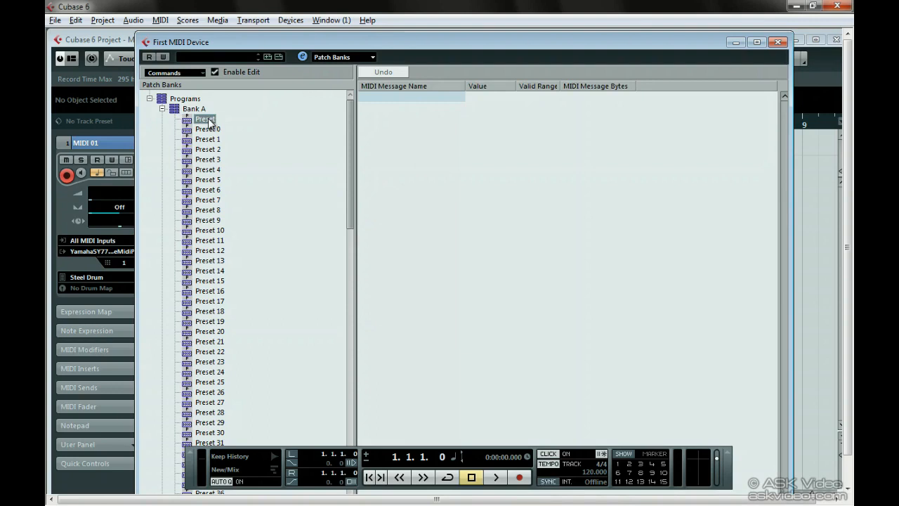
text(Piano)
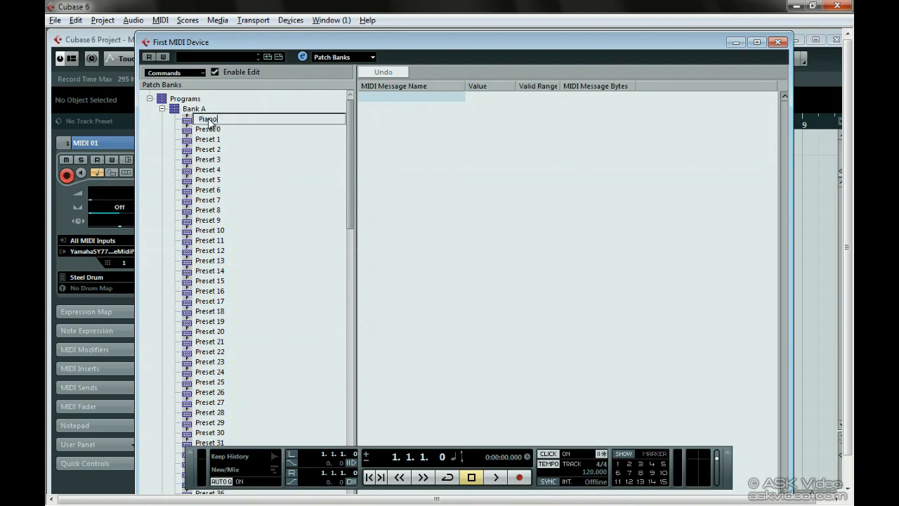
key(Return)
- In Bank A, rename Preset 0 to "Bass" and Preset 1 to "Organ"
click(213, 131)
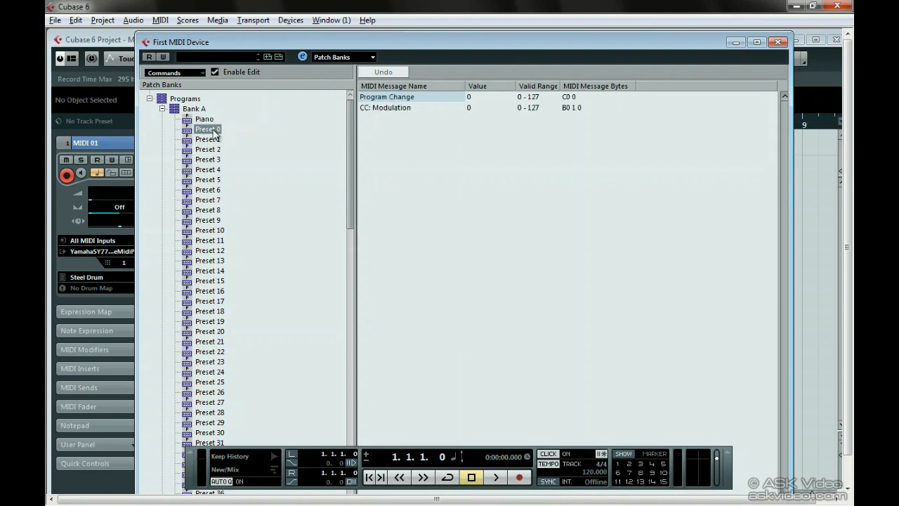
text(Bass)
key(Return)
double_click(211, 139)
text(Organ)
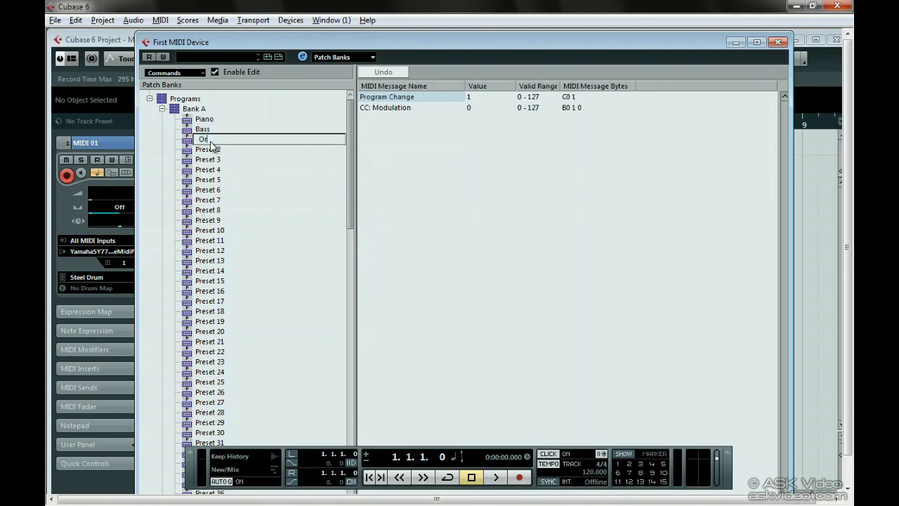
key(Return)
- Delete Preset 2 and Preset 3 from Bank A, and add a new preset
click(211, 150)
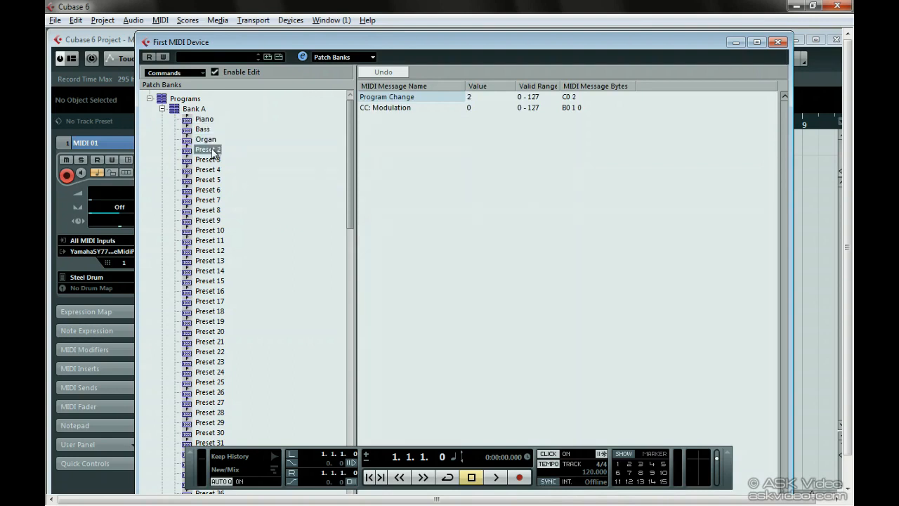
key(Delete)
key(Delete)
click(200, 73)
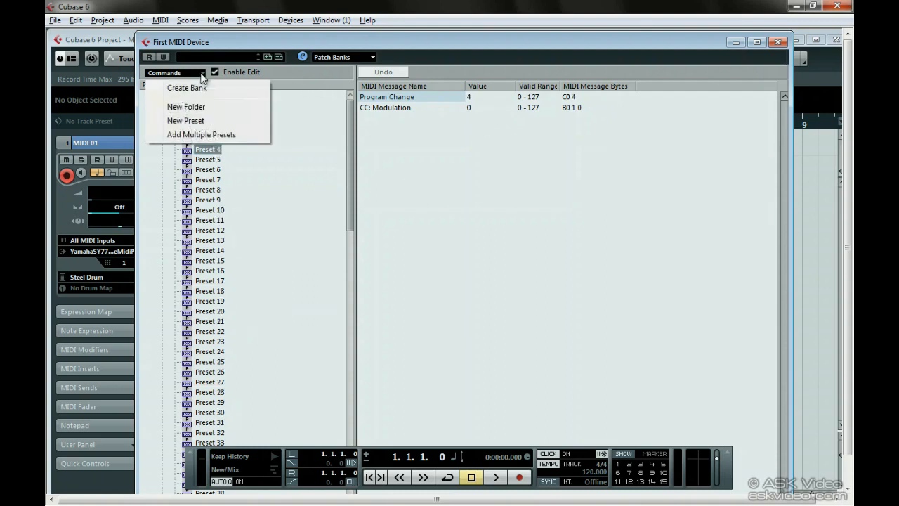
click(216, 123)
click(778, 43)
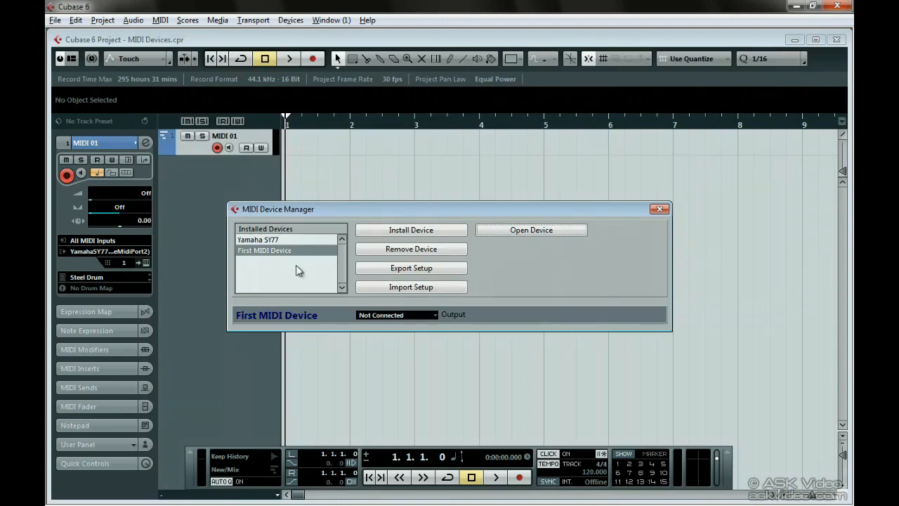
- Set First MIDI Device's output to Fireface Midi Port 2 and route the MIDI 01 track's output to that device
click(401, 314)
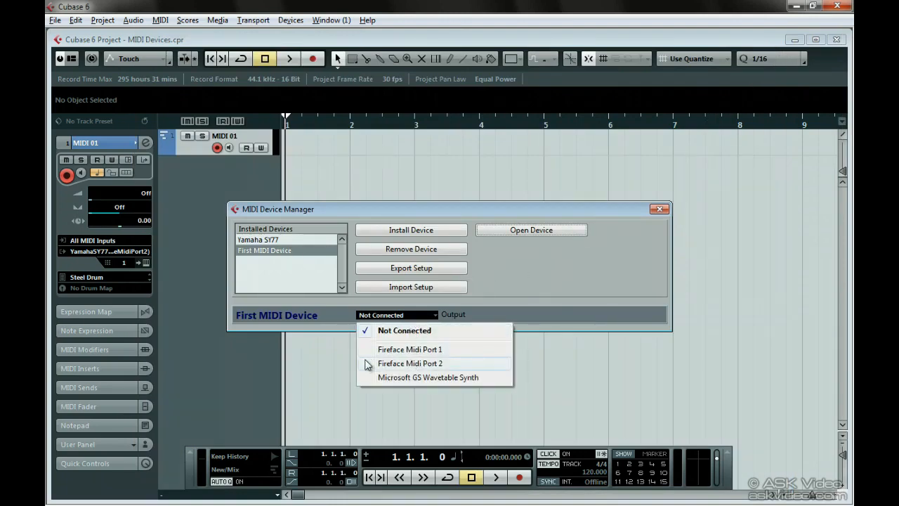
click(475, 363)
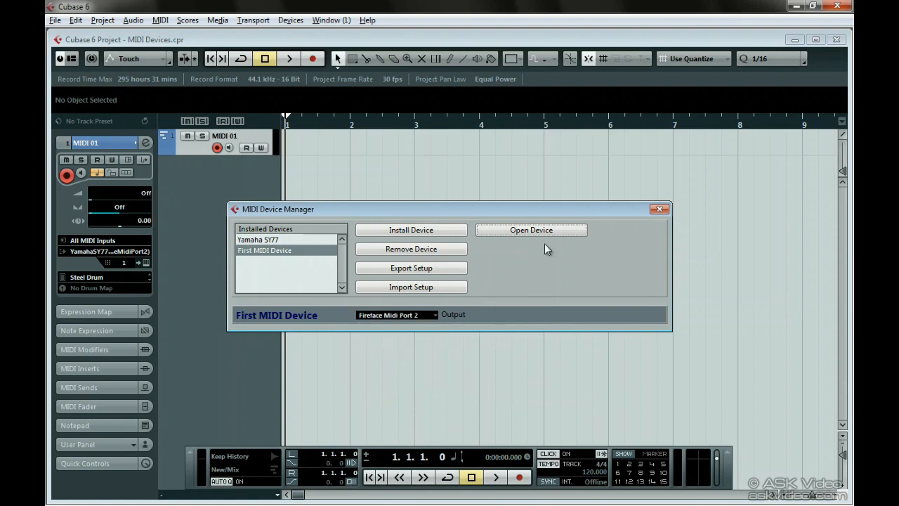
click(658, 208)
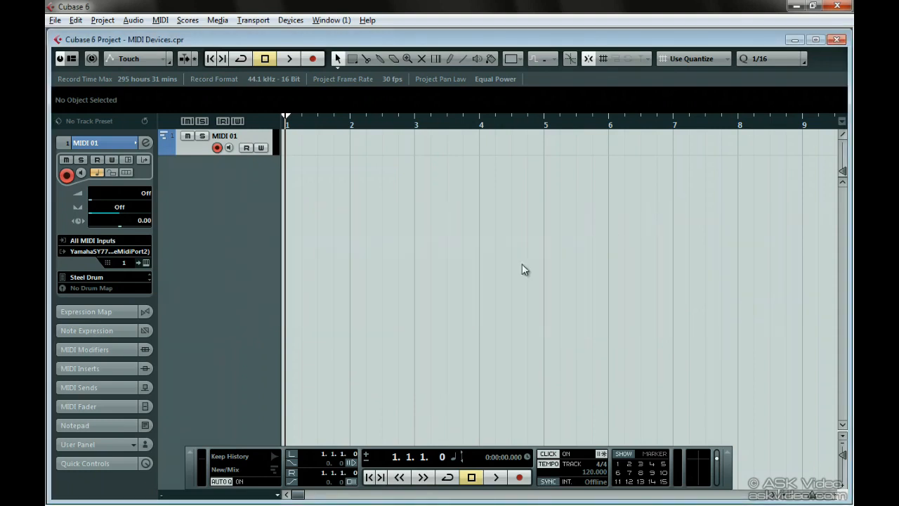
click(141, 251)
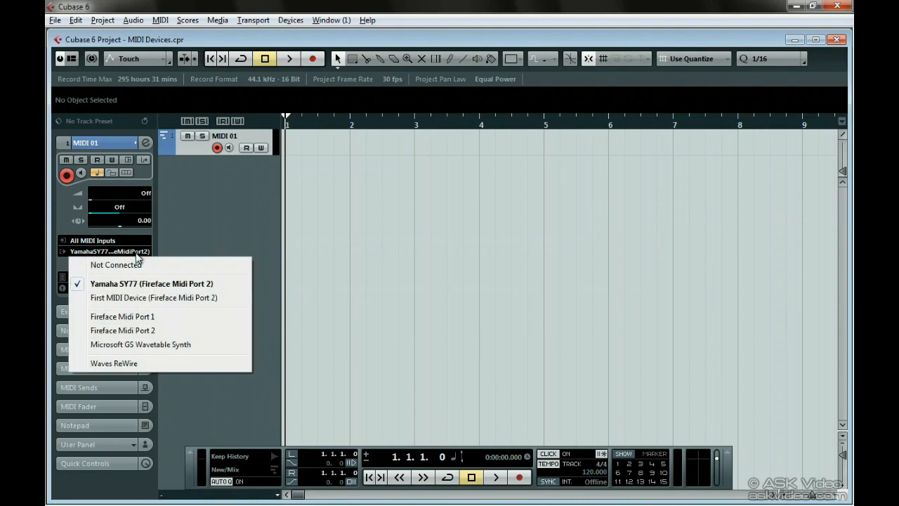
click(226, 298)
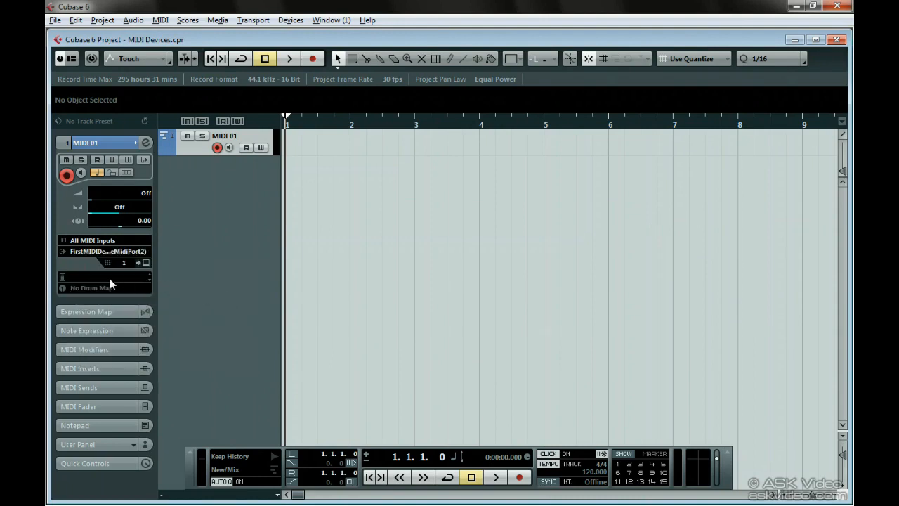